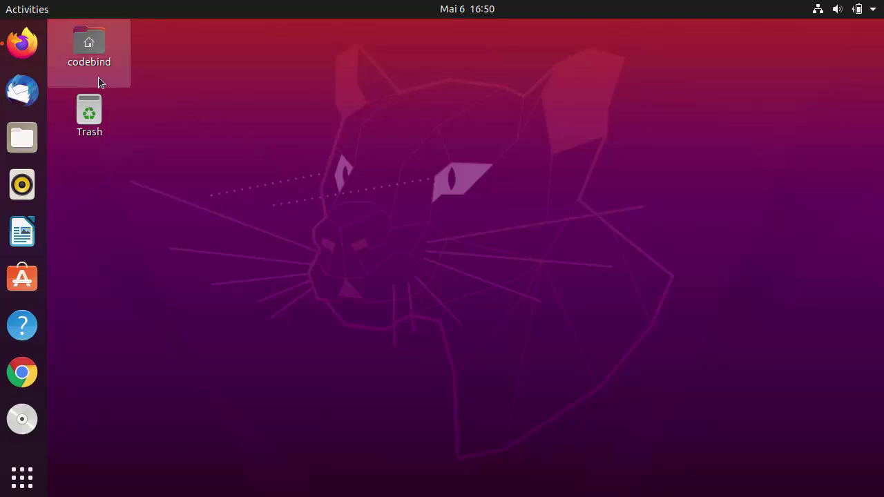
Bring Firefox forward and open the WineHQ home page from the wine linux search results.
{"action": "left_click", "coordinate": [29, 51]}
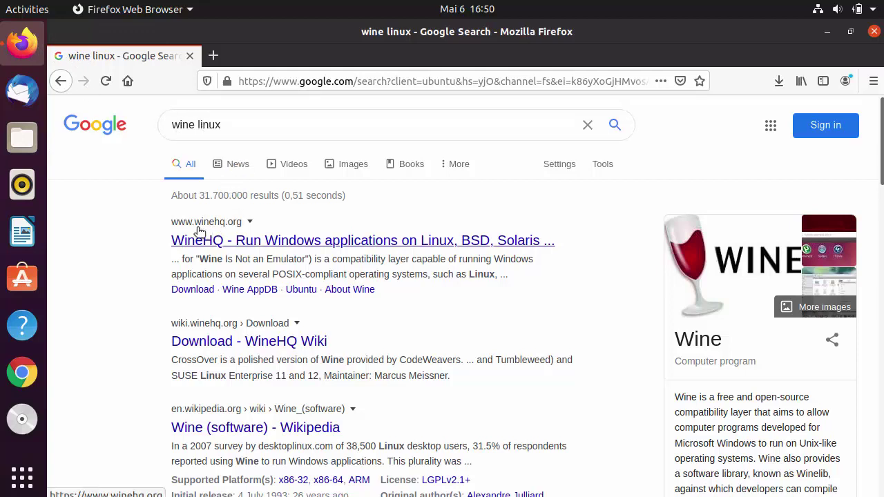
{"action": "left_click", "coordinate": [252, 240]}
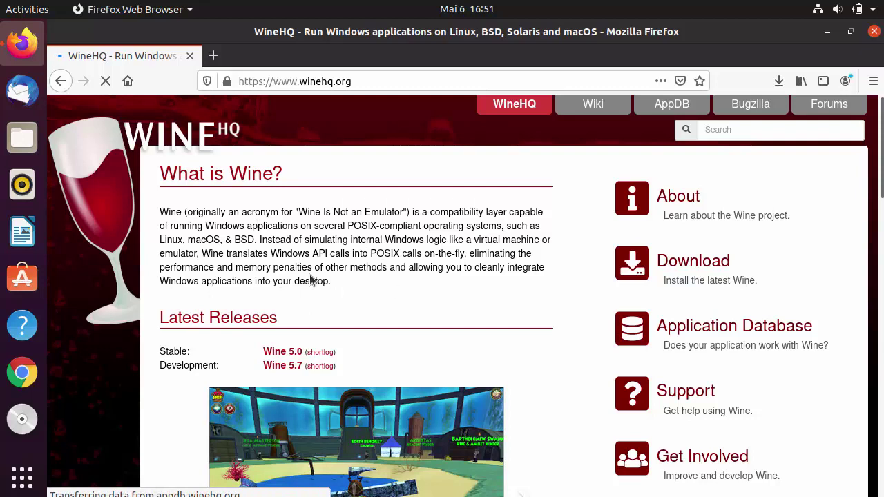
{"action": "scroll", "coordinate": [332, 263], "scroll_direction": "down", "scroll_amount": 2}
{"action": "scroll", "coordinate": [335, 270], "scroll_direction": "up", "scroll_amount": 2}
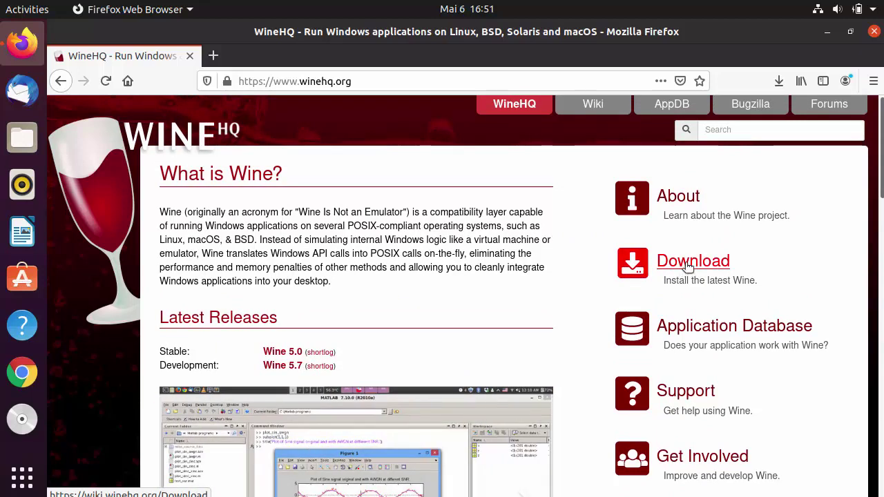
Open the WineHQ Download page and scroll to the Wine Binary Packages list.
{"action": "left_click", "coordinate": [688, 266]}
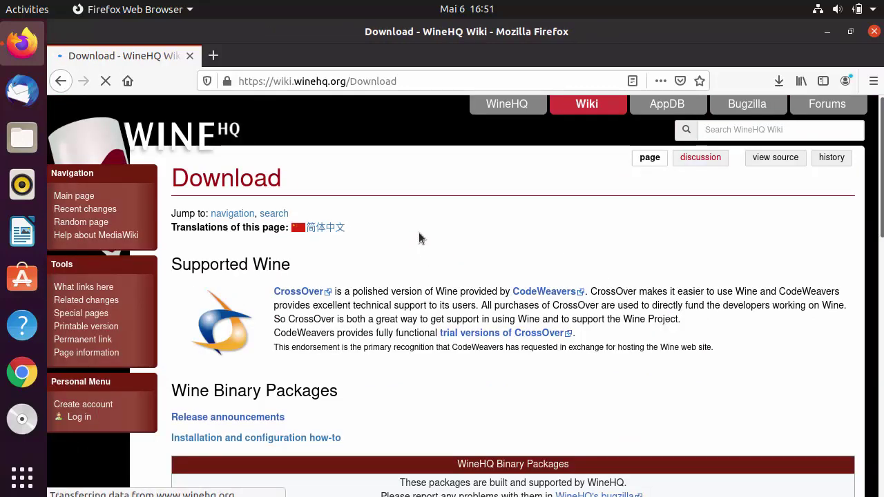
{"action": "scroll", "coordinate": [419, 238], "scroll_direction": "down", "scroll_amount": 1}
{"action": "scroll", "coordinate": [419, 237], "scroll_direction": "down", "scroll_amount": 5}
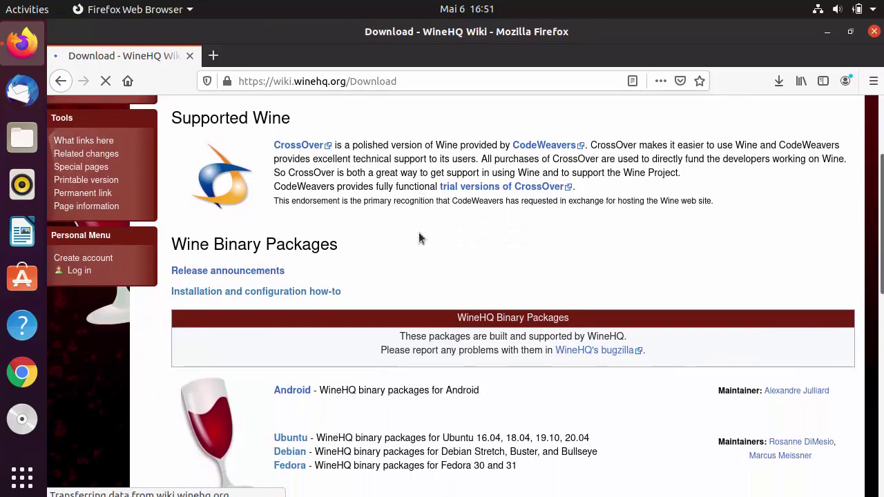
{"action": "scroll", "coordinate": [419, 235], "scroll_direction": "down", "scroll_amount": 1}
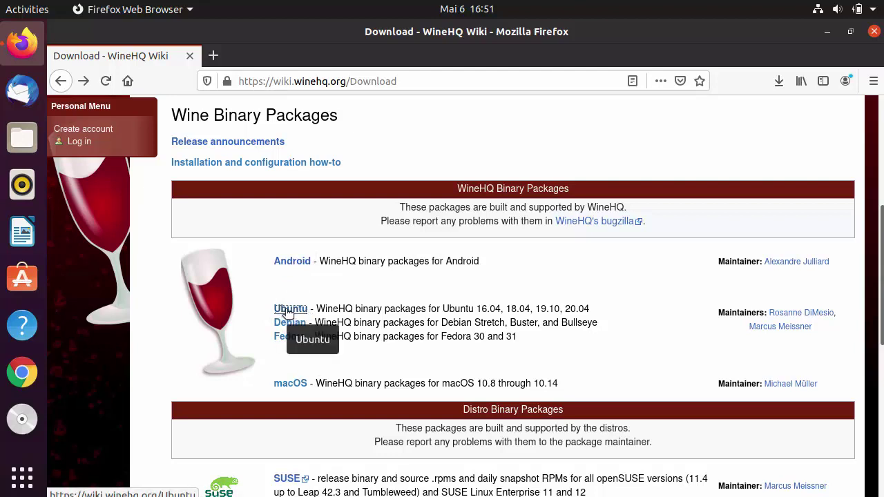
Open the wiki's Ubuntu installation instructions and launch a terminal with Ctrl+Alt+T.
{"action": "left_click", "coordinate": [289, 311]}
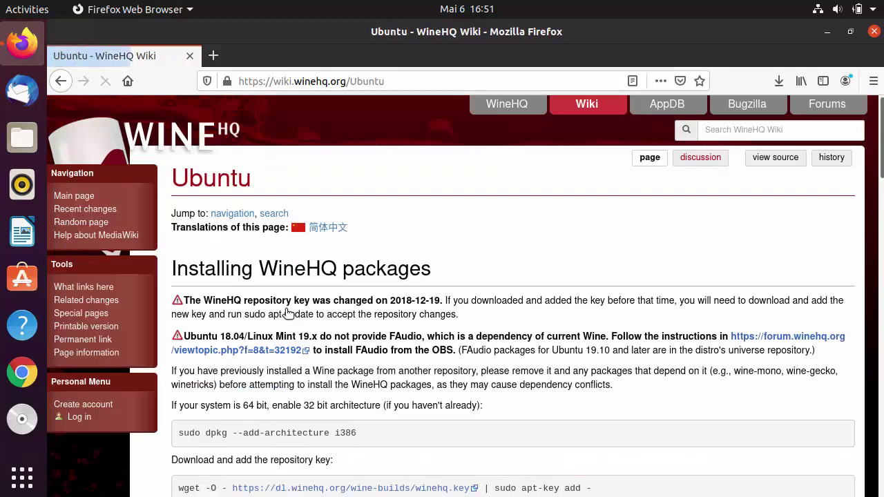
{"action": "scroll", "coordinate": [400, 270], "scroll_direction": "down", "scroll_amount": 2}
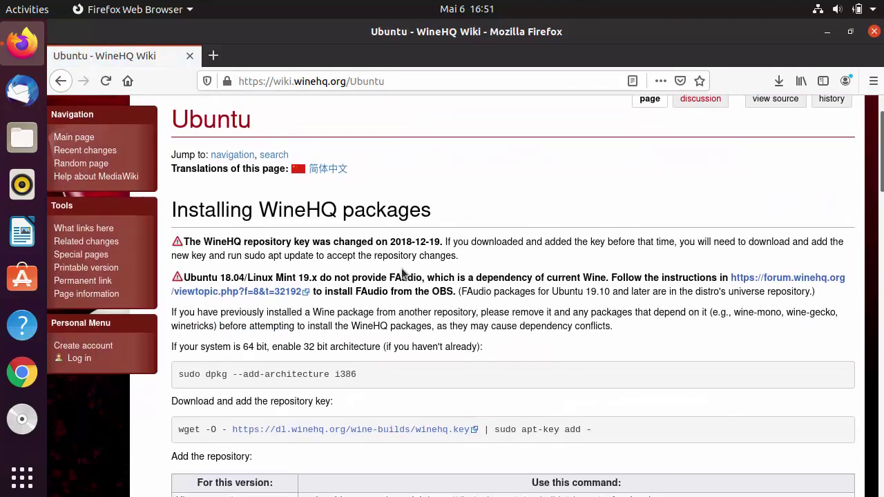
{"action": "scroll", "coordinate": [371, 292], "scroll_direction": "down", "scroll_amount": 1}
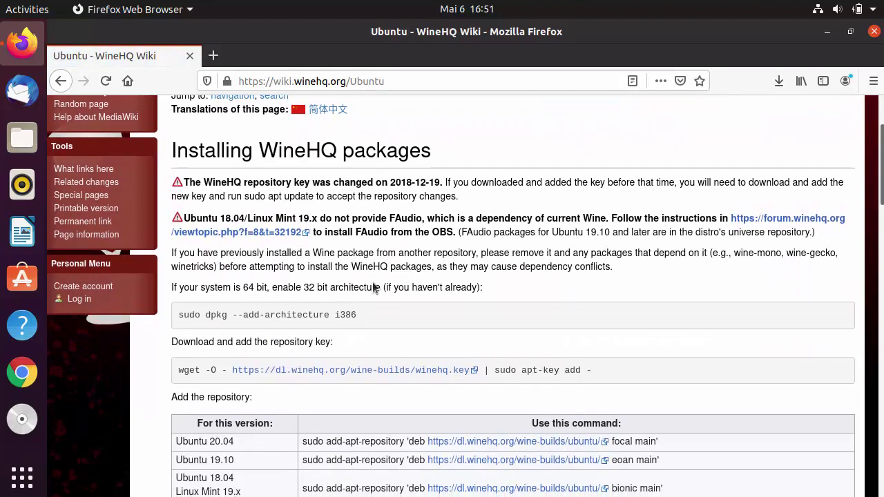
{"action": "scroll", "coordinate": [372, 288], "scroll_direction": "down", "scroll_amount": 1}
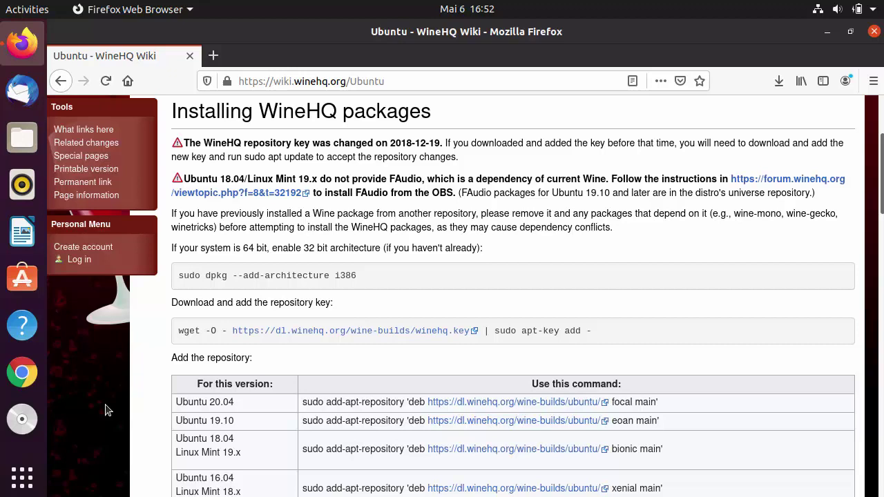
{"action": "key", "text": "ctrl+alt+t"}
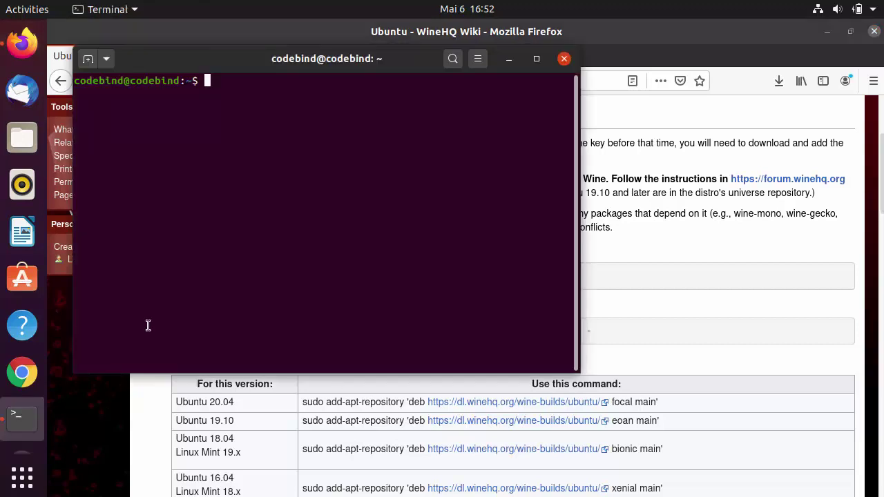
Reopen Terminal from the app search using the 'my' profile.
{"action": "left_click", "coordinate": [563, 59]}
{"action": "left_click", "coordinate": [28, 483]}
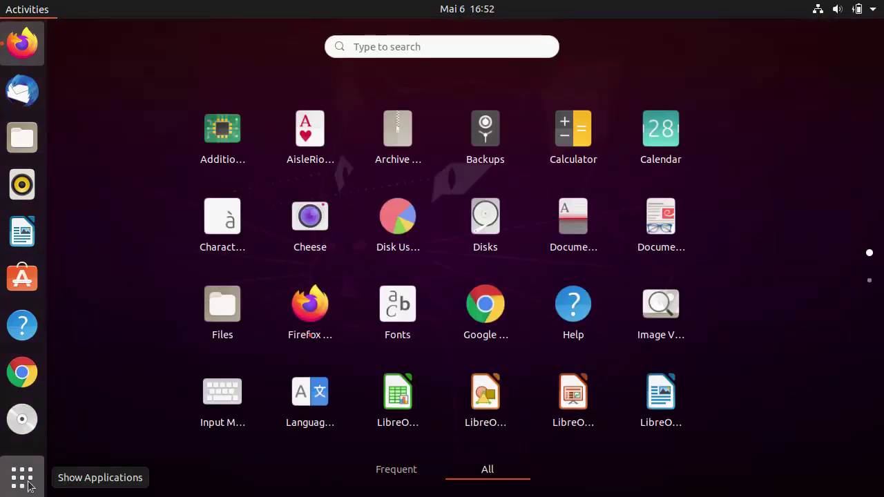
{"action": "left_click", "coordinate": [448, 41]}
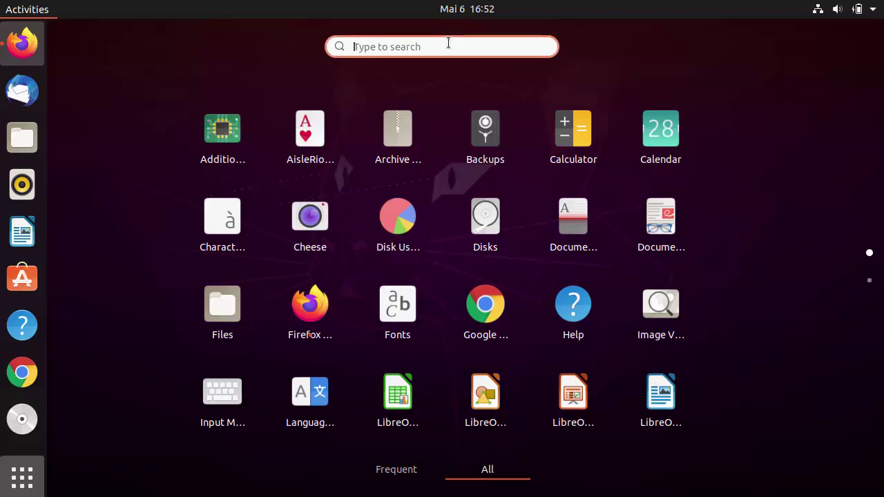
{"action": "type", "text": "te"}
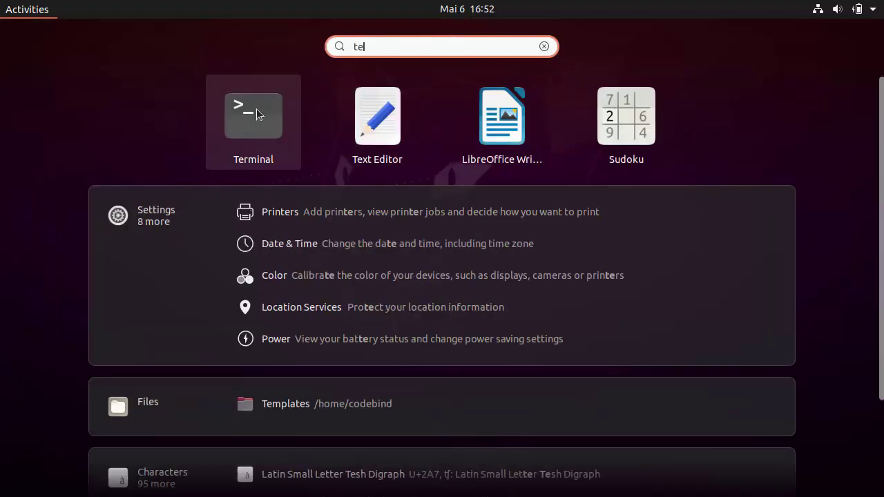
{"action": "left_click", "coordinate": [256, 109]}
{"action": "left_click", "coordinate": [108, 60]}
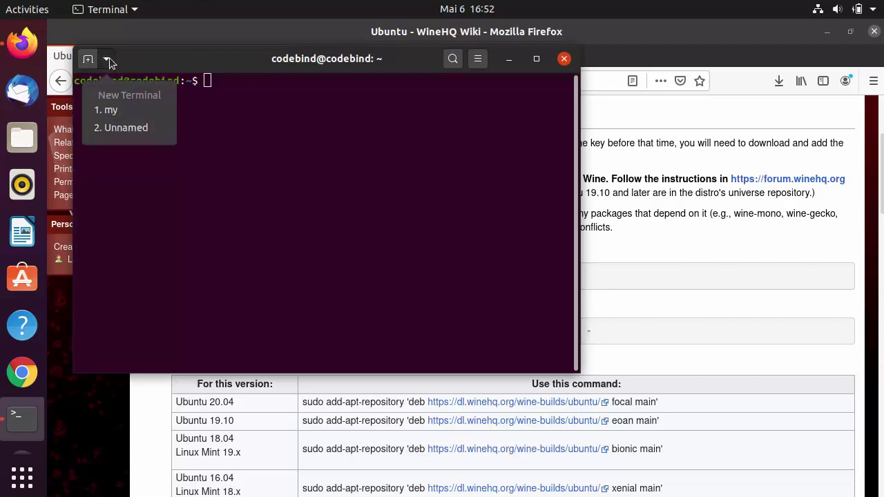
{"action": "left_click", "coordinate": [111, 110]}
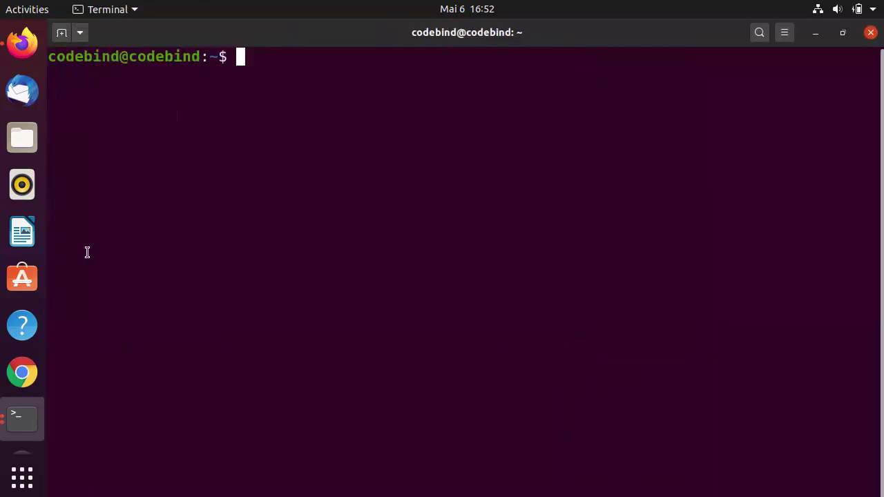
Copy and run 'sudo dpkg --add-architecture i386' from the wiki, entering the sudo password.
{"action": "left_click", "coordinate": [22, 42]}
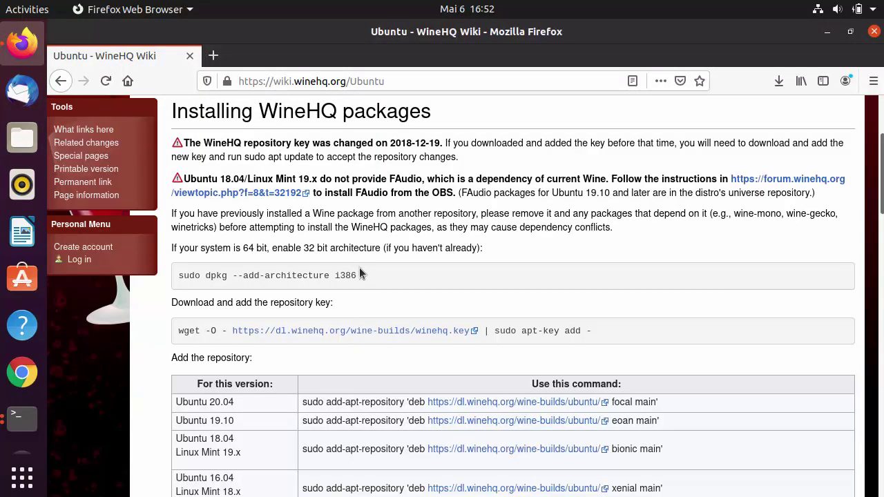
{"action": "triple_click", "coordinate": [197, 275]}
{"action": "key", "text": "ctrl+c"}
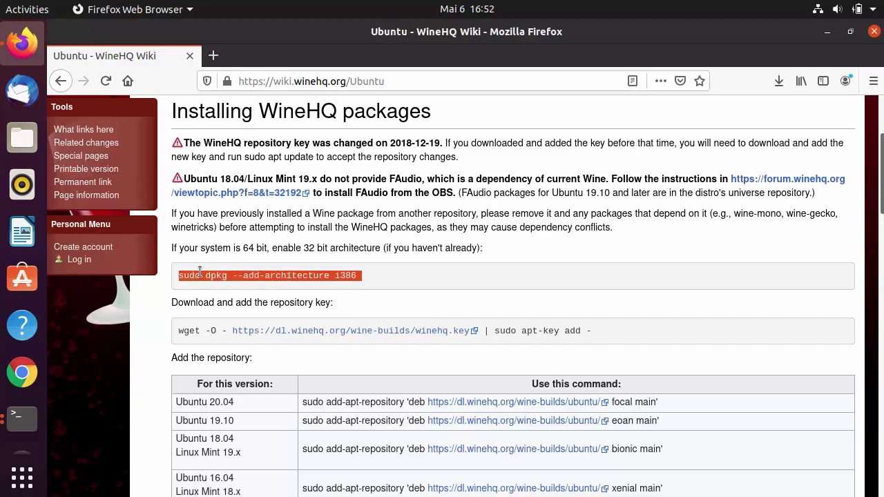
{"action": "key", "text": "ctrl+alt+t"}
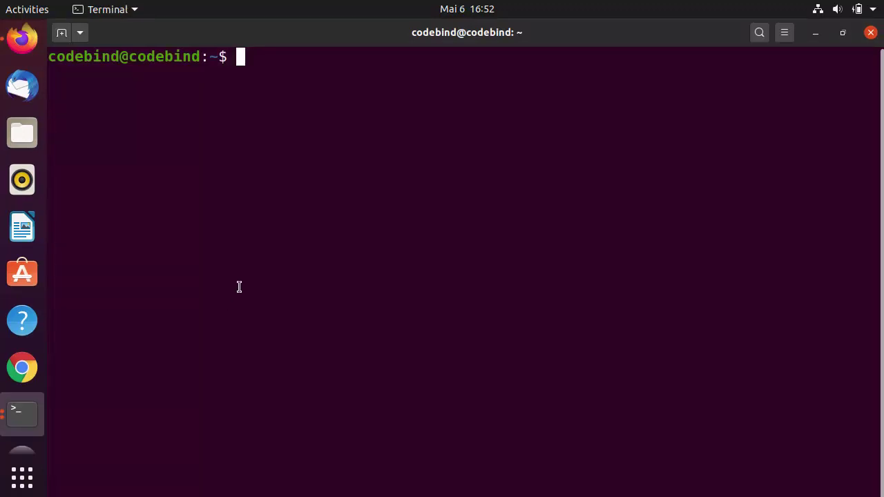
{"action": "key", "text": "ctrl+shift+v"}
{"action": "key", "text": "Return"}
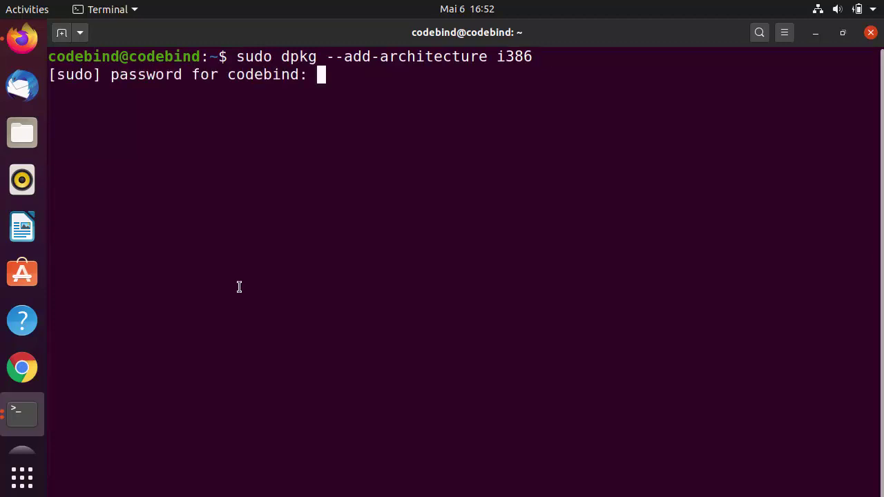
{"action": "key", "text": "Return"}
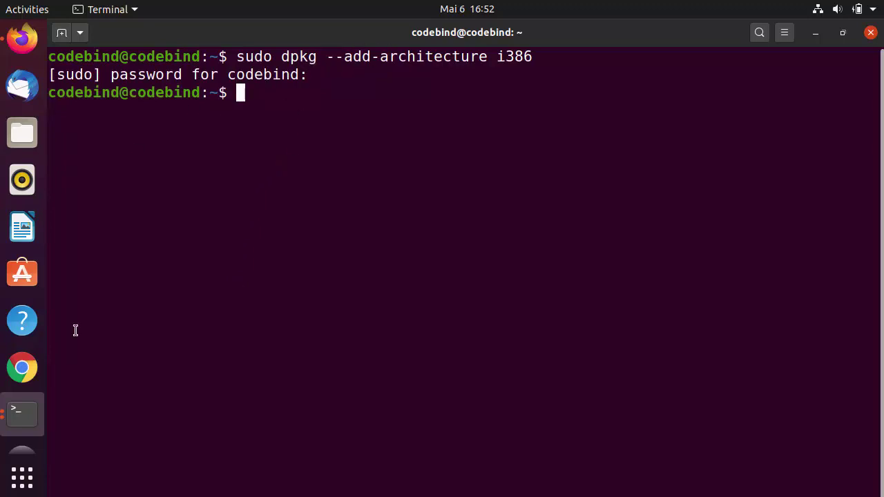
{"action": "left_click", "coordinate": [22, 39]}
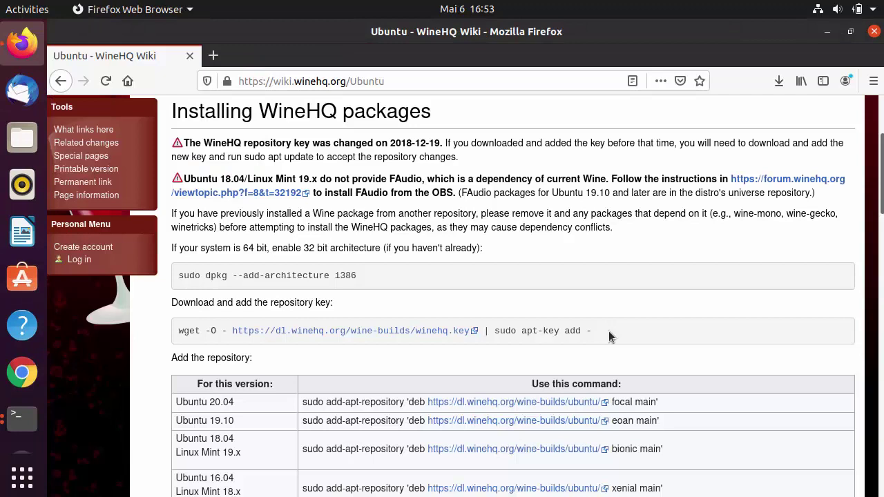
Copy the wget … | sudo apt-key add - command from the wiki and run it in Terminal.
{"action": "left_click_drag", "start_coordinate": [609, 336], "coordinate": [173, 336]}
{"action": "key", "text": "ctrl+c"}
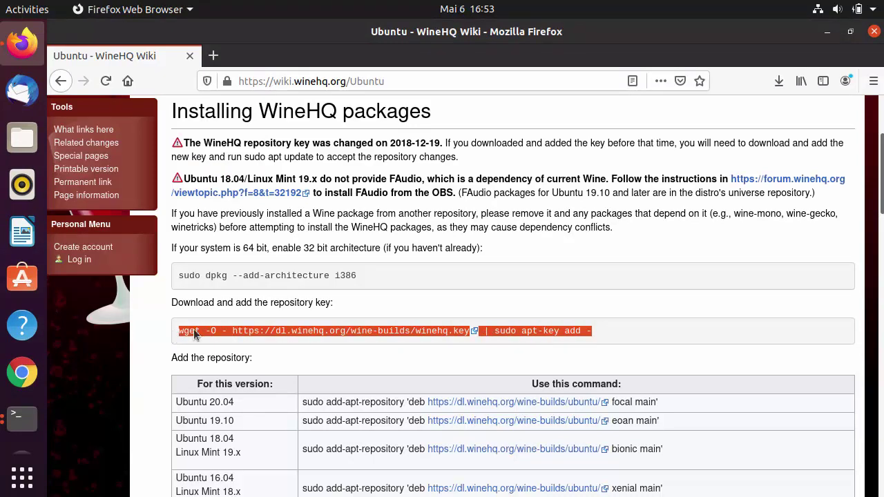
{"action": "left_click", "coordinate": [28, 416]}
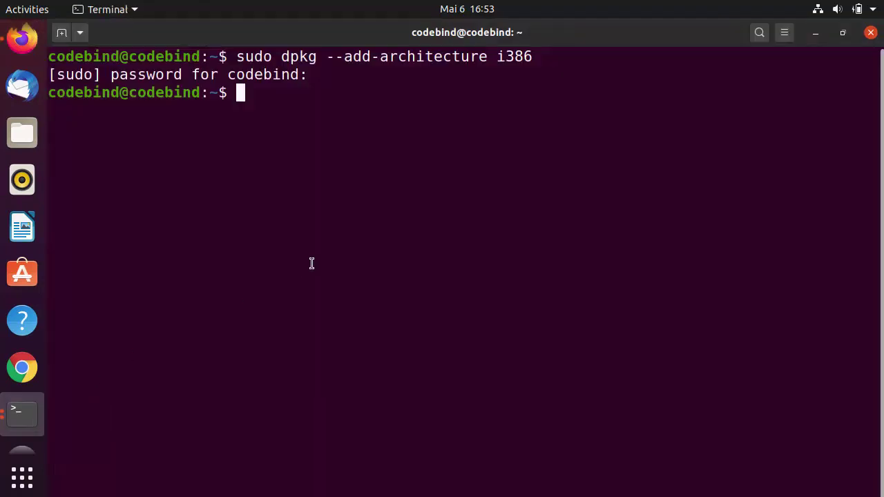
{"action": "key", "text": "ctrl+shift+v"}
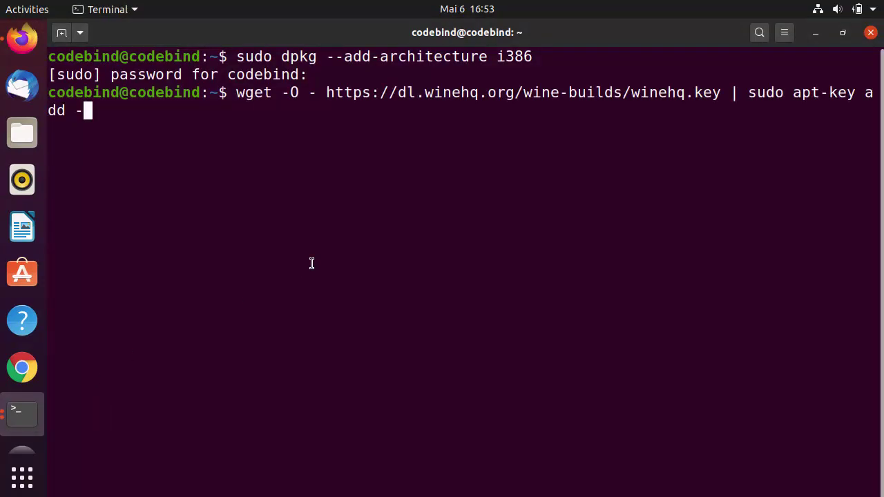
{"action": "key", "text": "Return"}
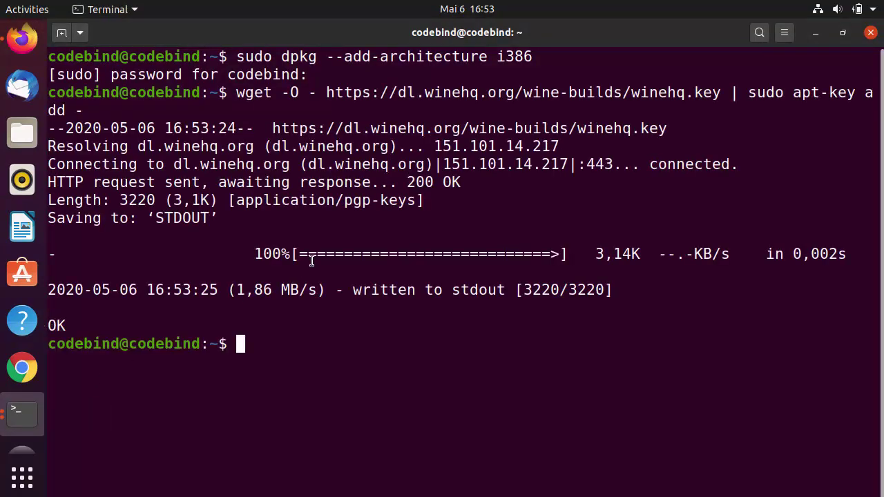
{"action": "left_click", "coordinate": [22, 42]}
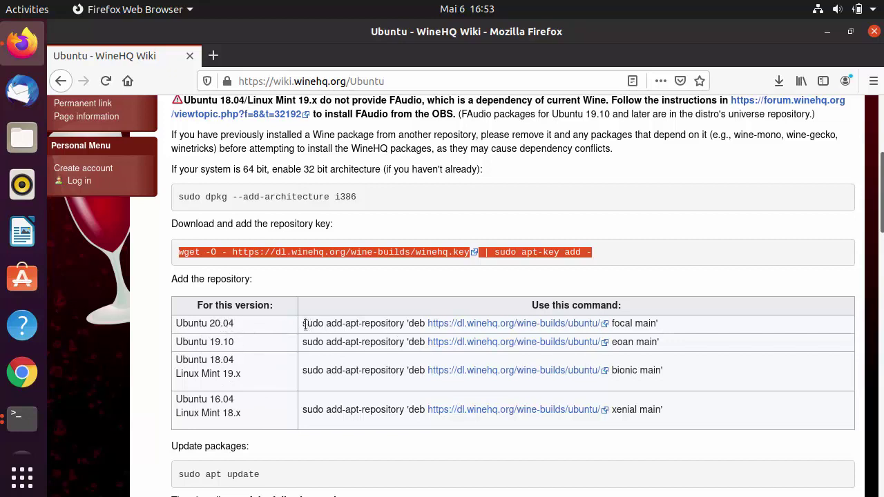
Copy and run the add-apt-repository command for the WineHQ focal repository.
{"action": "left_click_drag", "start_coordinate": [304, 325], "coordinate": [660, 326]}
{"action": "key", "text": "ctrl+c"}
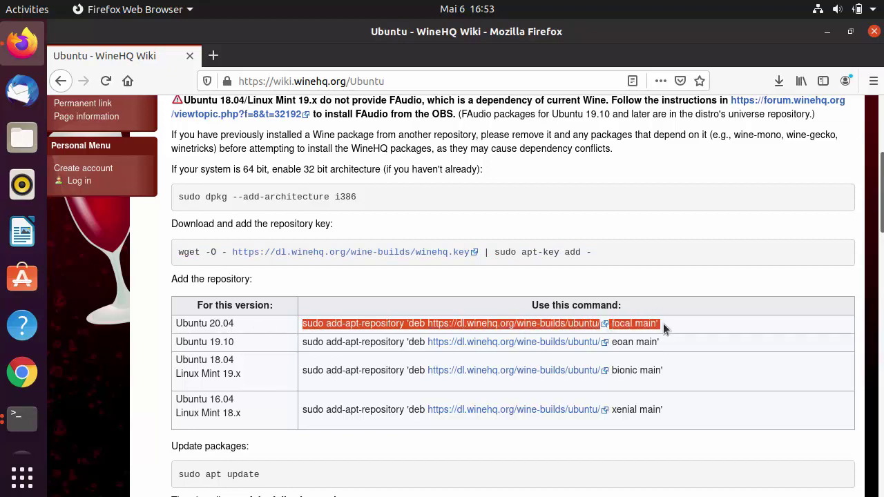
{"action": "left_click", "coordinate": [31, 416]}
{"action": "key", "text": "ctrl+shift+v"}
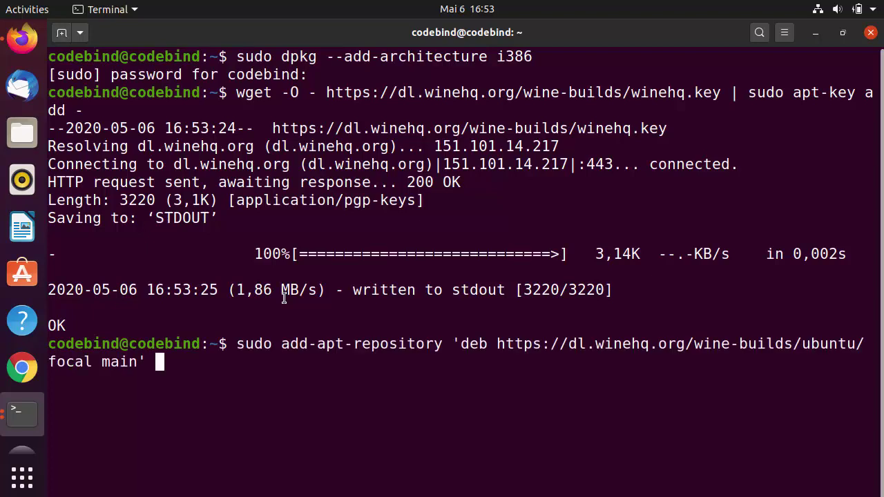
{"action": "key", "text": "Return"}
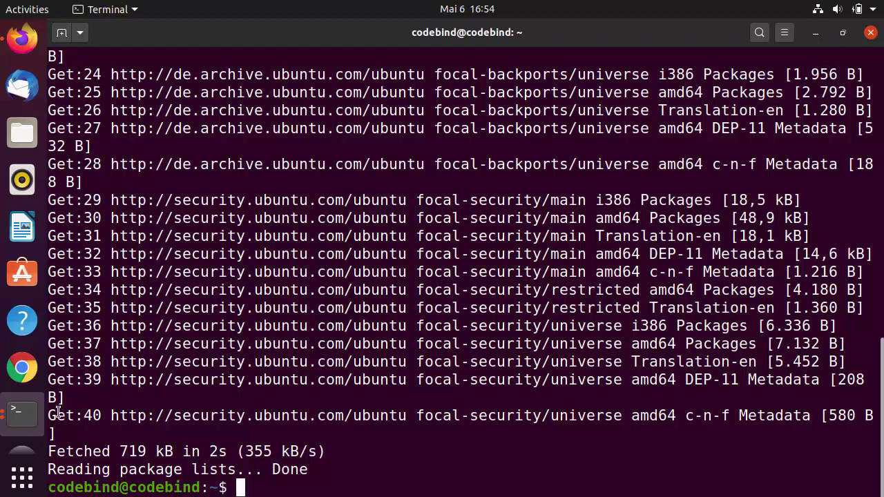
Copy and run 'sudo apt update' from the wiki to refresh the package lists.
{"action": "left_click", "coordinate": [23, 44]}
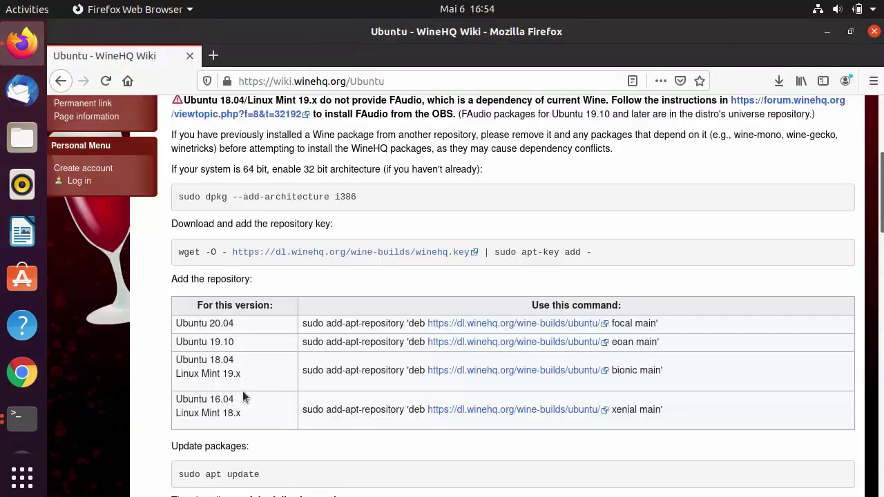
{"action": "scroll", "coordinate": [276, 458], "scroll_direction": "down", "scroll_amount": 1}
{"action": "left_click_drag", "start_coordinate": [271, 436], "coordinate": [179, 434]}
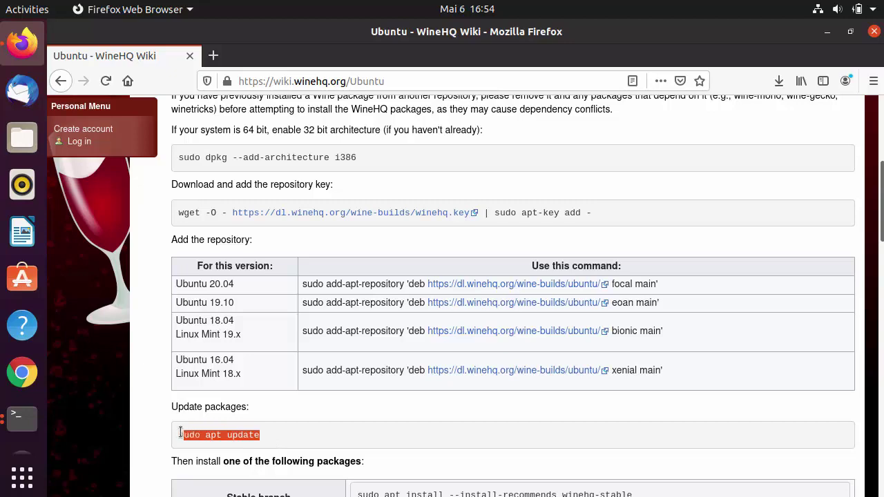
{"action": "left_click", "coordinate": [22, 416]}
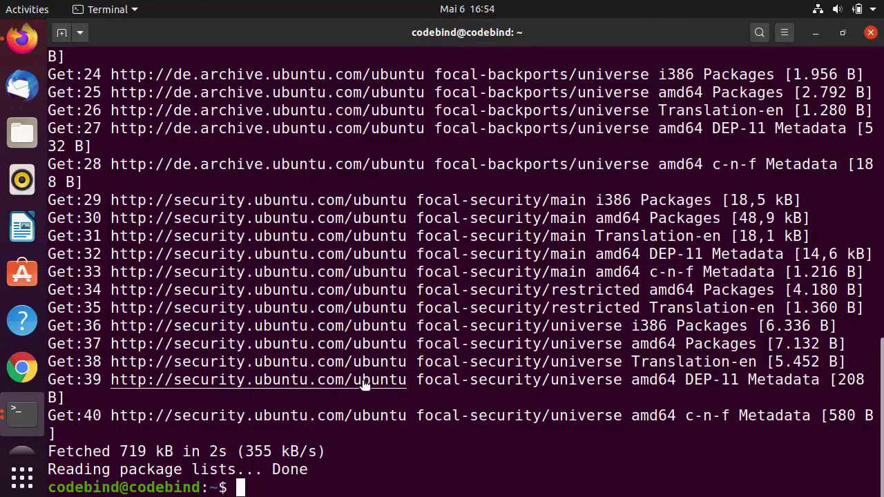
{"action": "type", "text": "sudo apt update"}
{"action": "key", "text": "Return"}
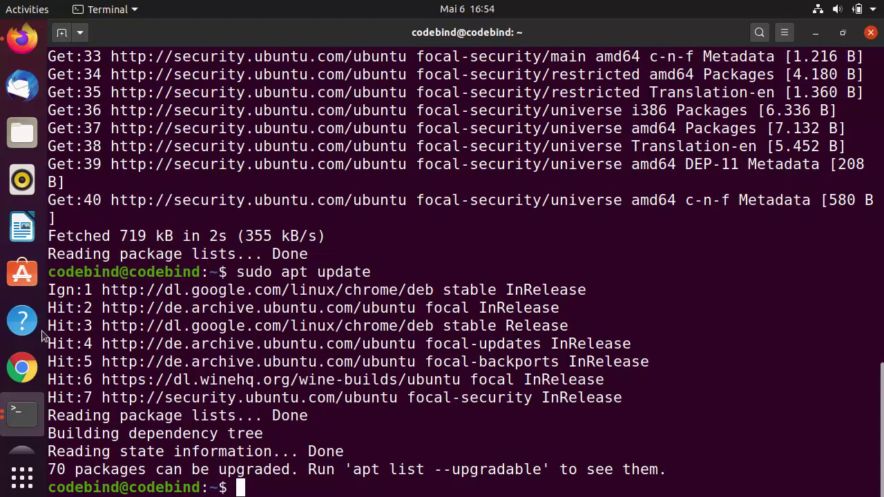
{"action": "left_click", "coordinate": [22, 40]}
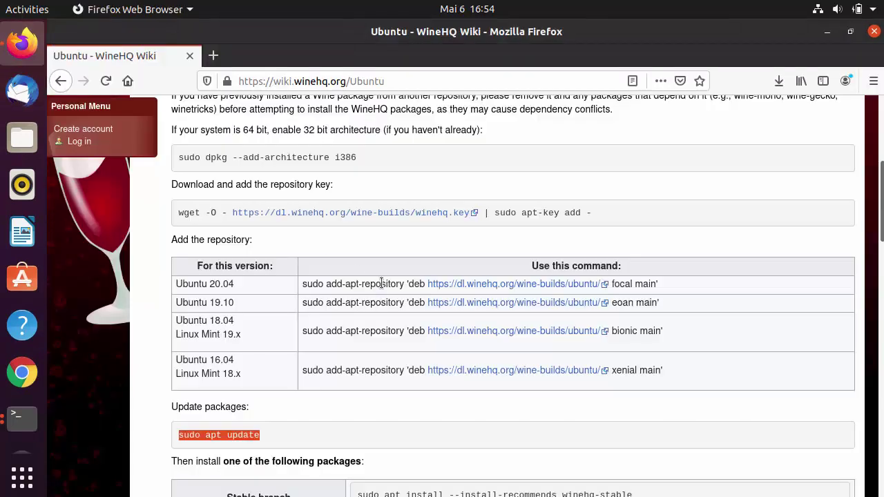
{"action": "scroll", "coordinate": [381, 283], "scroll_direction": "down", "scroll_amount": 3}
{"action": "scroll", "coordinate": [381, 283], "scroll_direction": "down", "scroll_amount": 1}
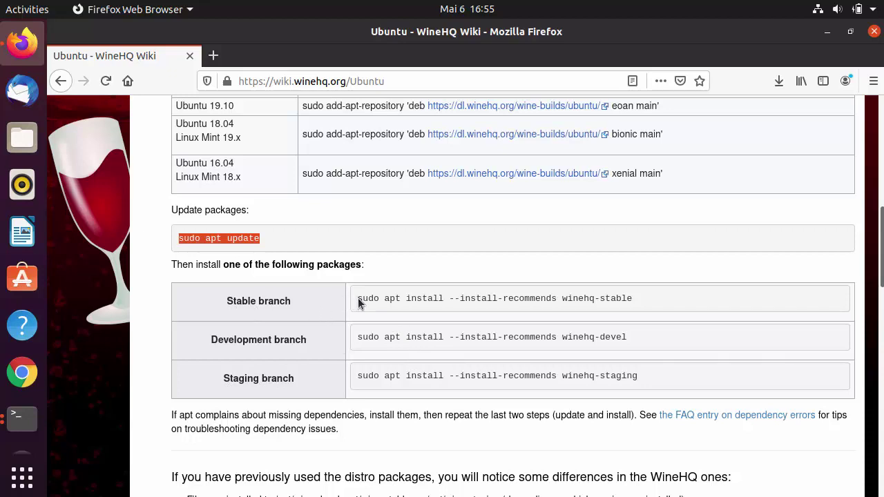
Select the full Stable branch winehq-stable install command on the wiki and return to Terminal.
{"action": "left_click_drag", "start_coordinate": [362, 299], "coordinate": [495, 304]}
{"action": "left_click", "coordinate": [610, 303]}
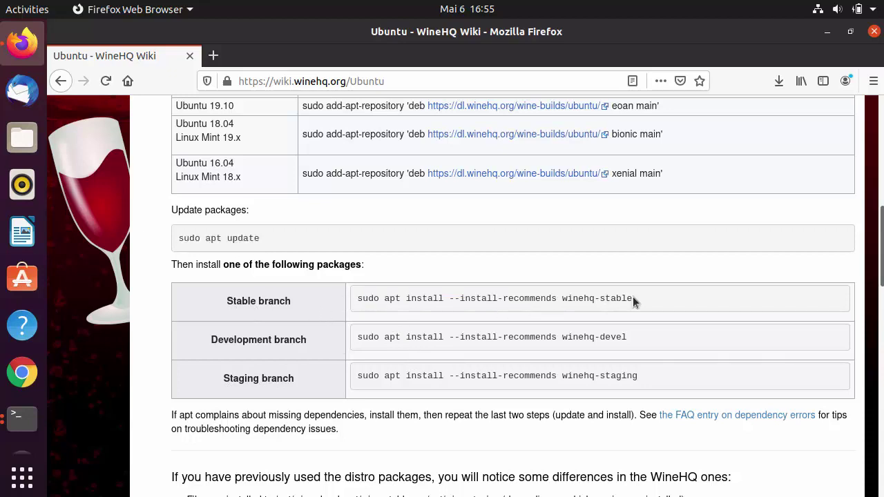
{"action": "left_click_drag", "start_coordinate": [632, 298], "coordinate": [357, 301]}
{"action": "key", "text": "ctrl+c"}
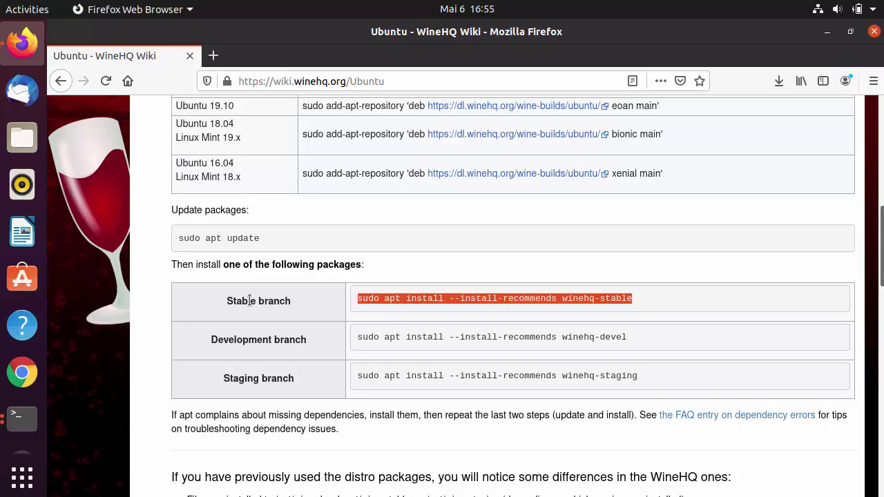
{"action": "left_click", "coordinate": [22, 418]}
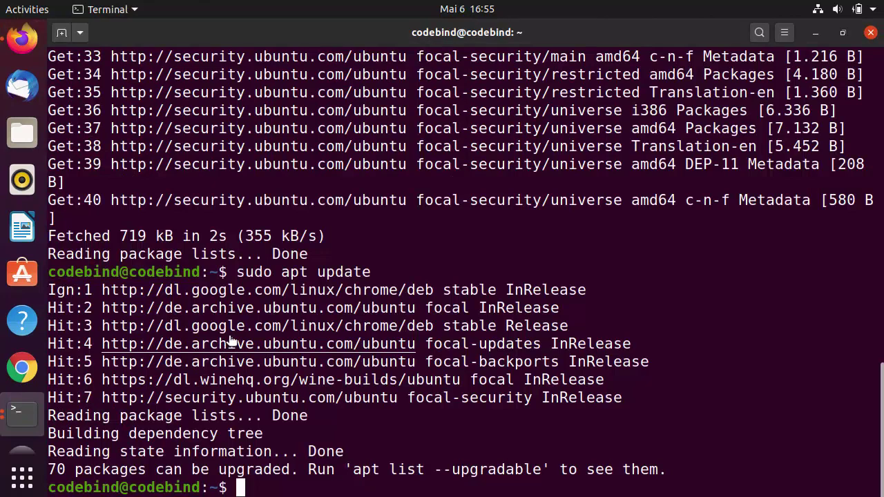
Clear the screen and run 'sudo apt install --install-recommends winehq-stable', confirming with y.
{"action": "type", "text": "clear"}
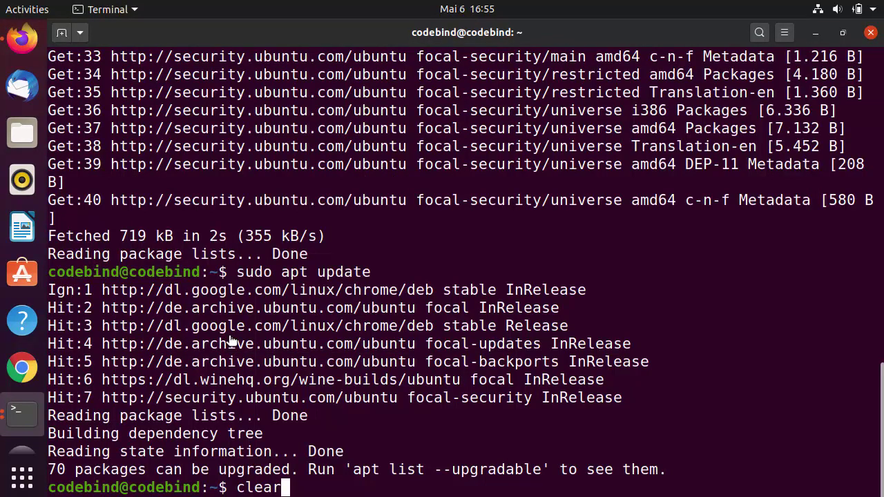
{"action": "key", "text": "Return"}
{"action": "key", "text": "ctrl+shift+v"}
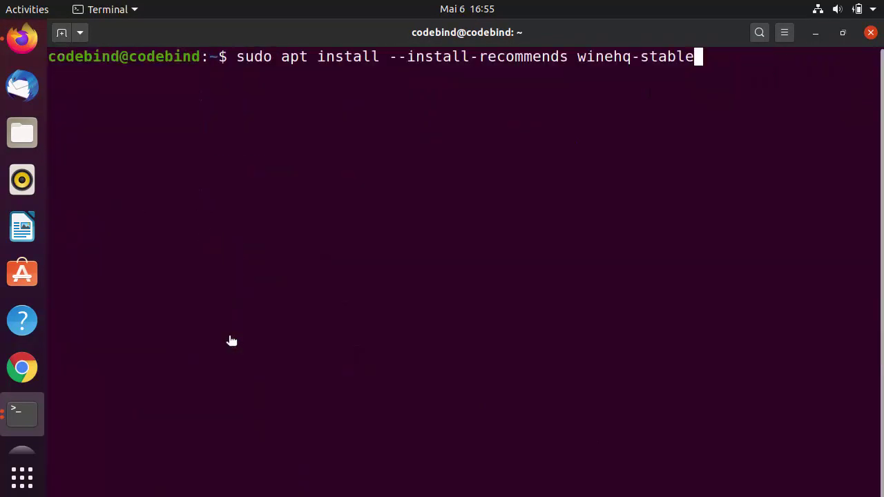
{"action": "key", "text": "Return"}
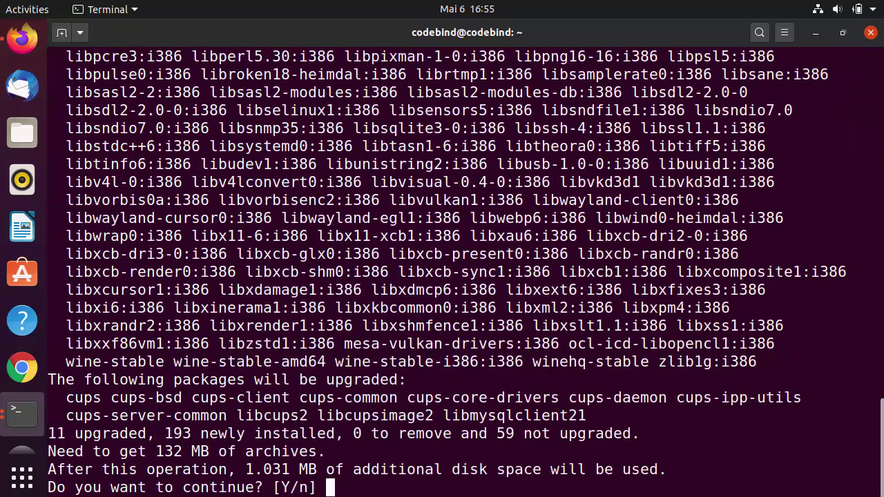
{"action": "type", "text": "y"}
{"action": "key", "text": "Return"}
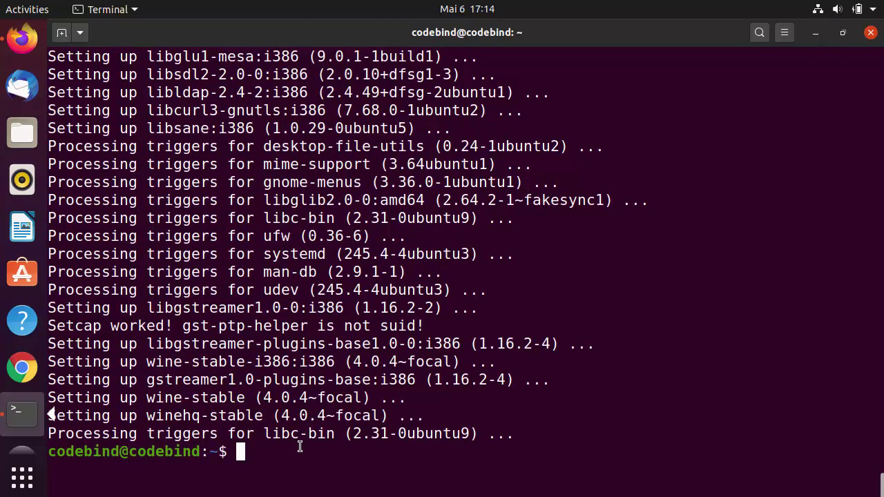
Clear the screen and run 'wine --version' to confirm wine-4.0.4.
{"action": "type", "text": "clear"}
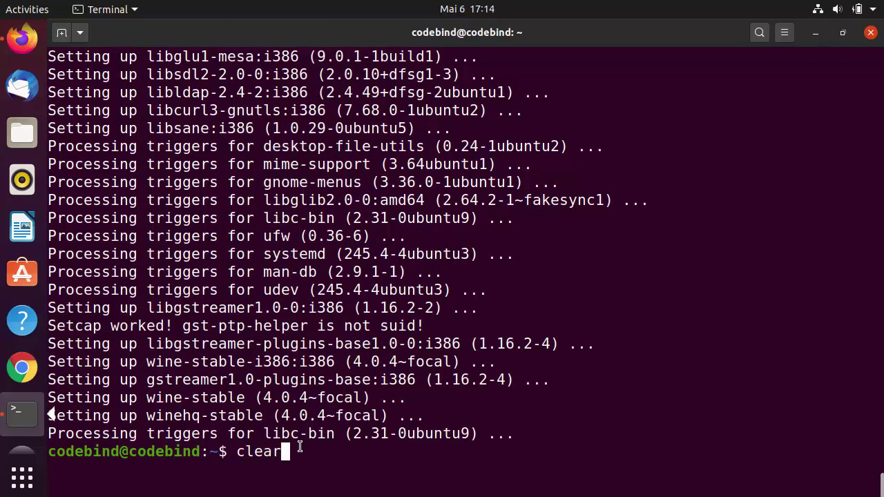
{"action": "key", "text": "Return"}
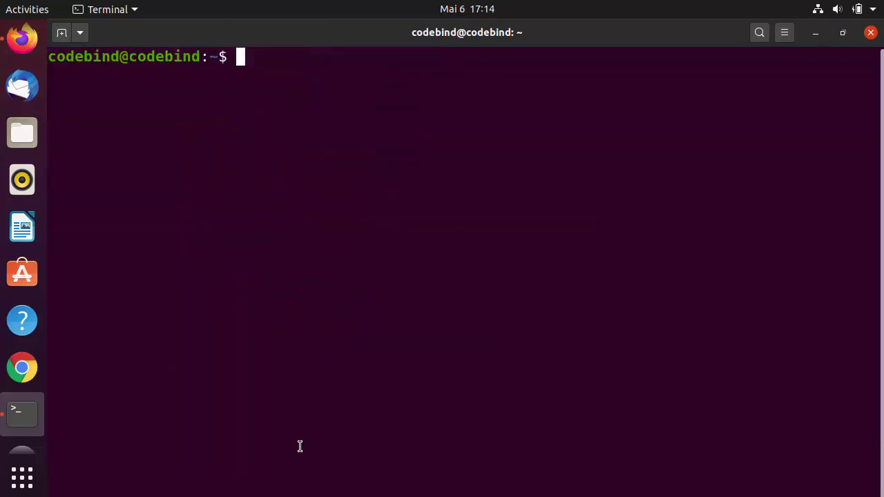
{"action": "type", "text": "win"}
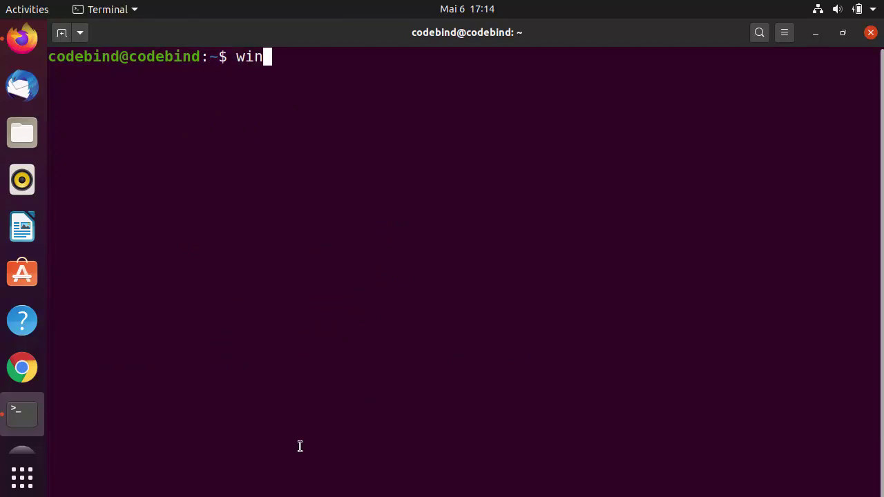
{"action": "type", "text": "e --version"}
{"action": "key", "text": "Return"}
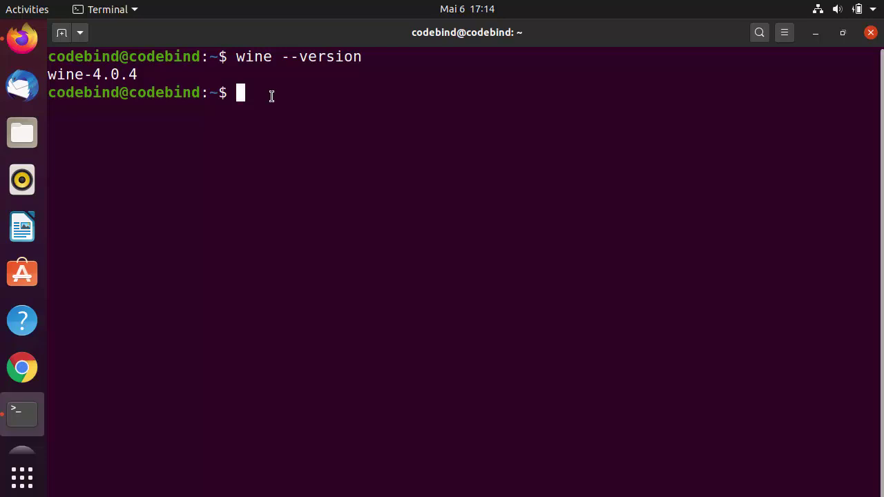
Run 'wine' and 'wine --help' to view usage, then type winecfg at the prompt.
{"action": "type", "text": "wine"}
{"action": "key", "text": "Return"}
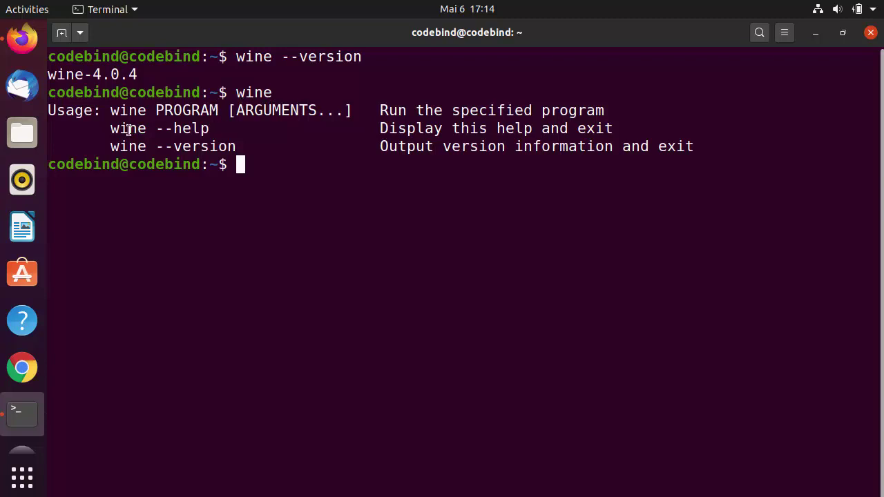
{"action": "left_click_drag", "start_coordinate": [111, 128], "coordinate": [210, 128]}
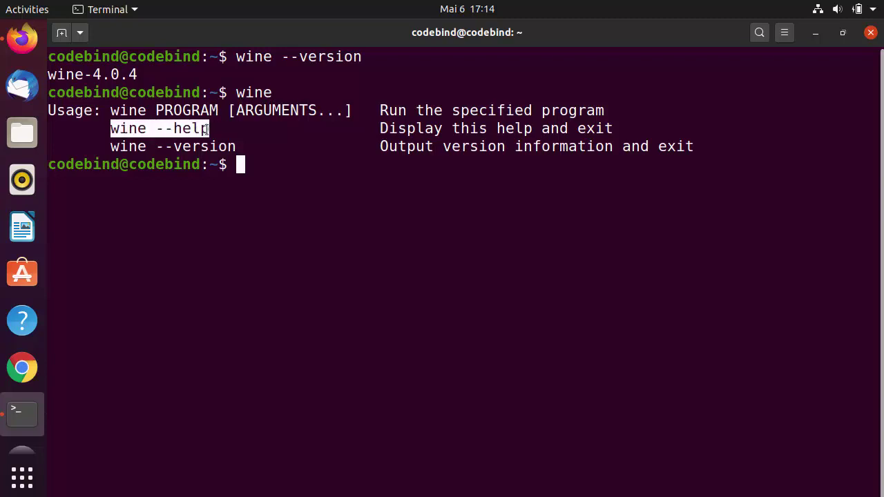
{"action": "left_click", "coordinate": [265, 167]}
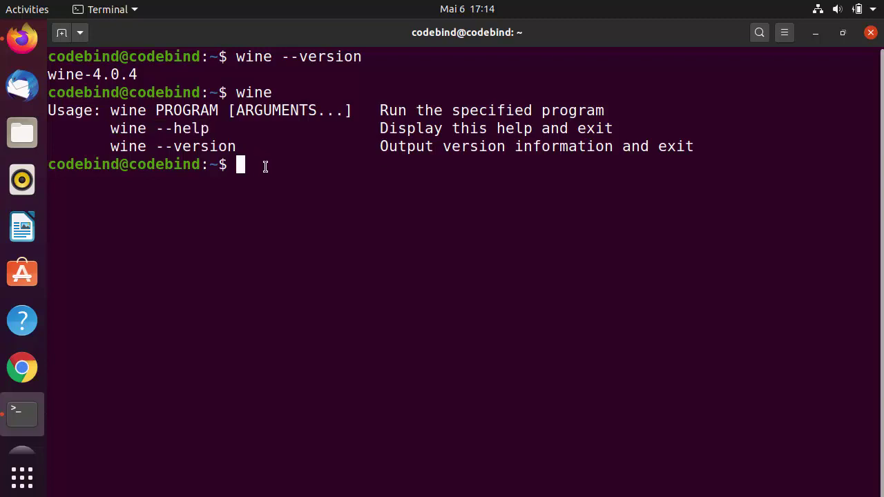
{"action": "key", "text": "Up"}
{"action": "key", "text": "Up"}
{"action": "key", "text": "BackSpace"}
{"action": "key", "text": "BackSpace"}
{"action": "key", "text": "BackSpace"}
{"action": "key", "text": "BackSpace"}
{"action": "key", "text": "BackSpace"}
{"action": "key", "text": "BackSpace"}
{"action": "key", "text": "BackSpace"}
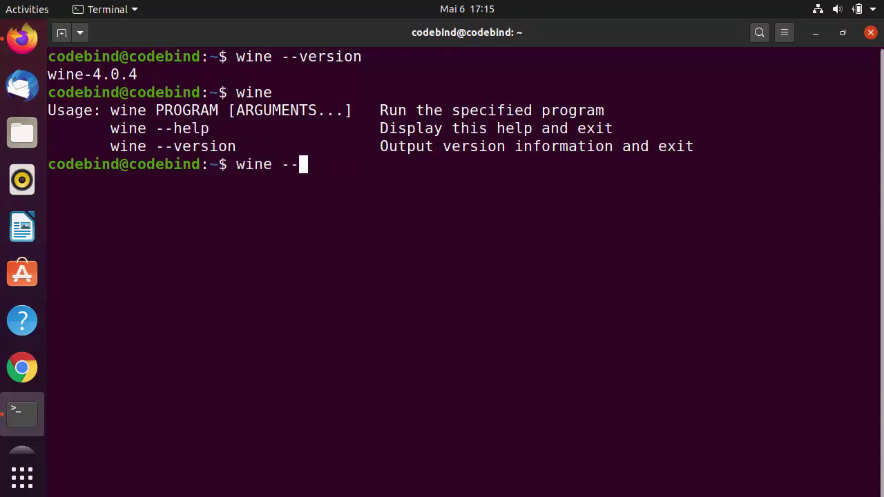
{"action": "type", "text": "help"}
{"action": "key", "text": "Return"}
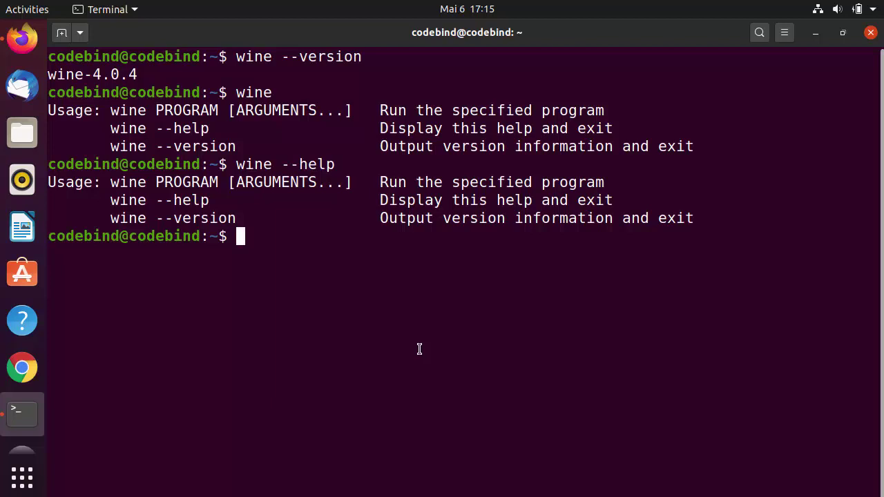
{"action": "type", "text": "winecfg"}
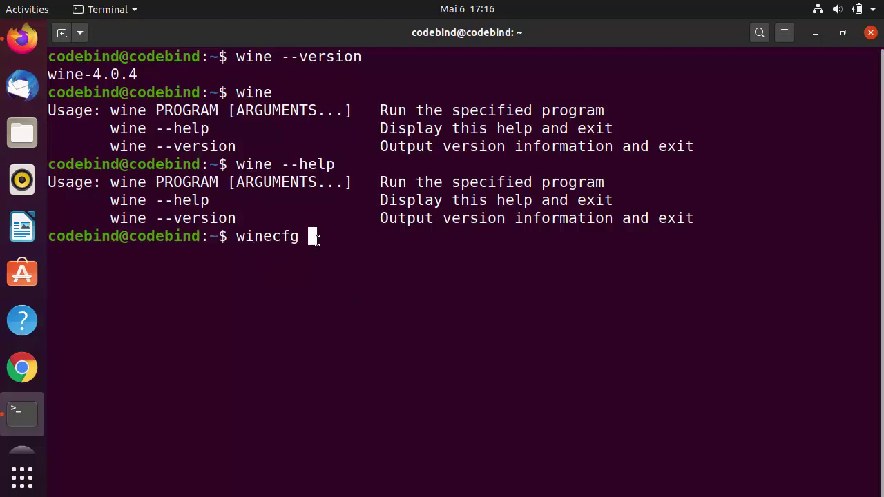
{"action": "key", "text": "Return"}
{"action": "left_click_drag", "start_coordinate": [203, 34], "coordinate": [432, 76]}
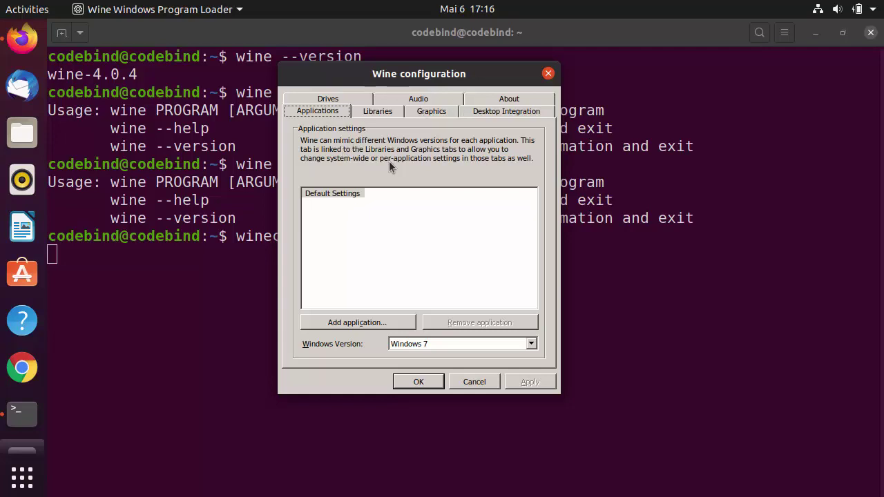
{"action": "left_click", "coordinate": [347, 322]}
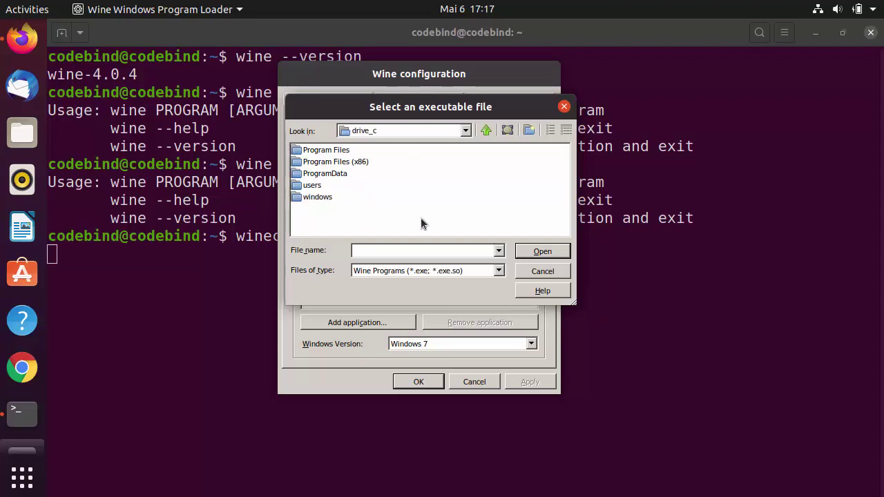
{"action": "left_click", "coordinate": [543, 272]}
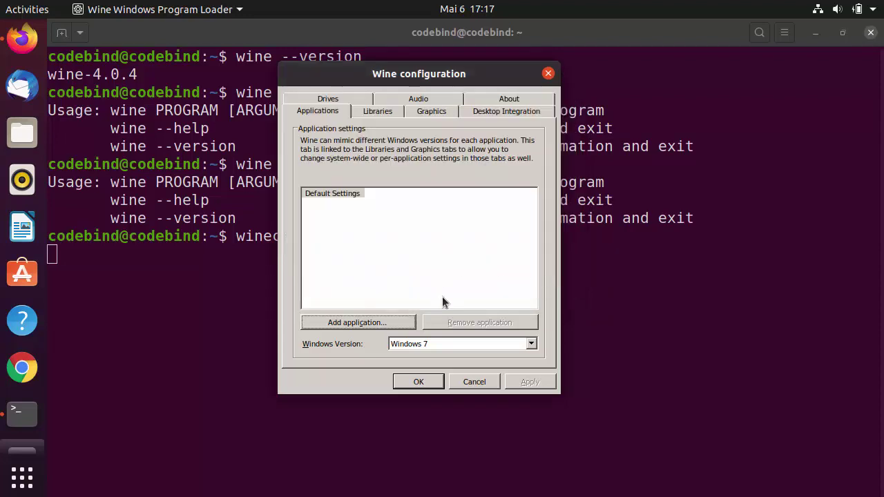
Set the Windows Version to Windows 10 and apply it.
{"action": "left_click", "coordinate": [530, 343]}
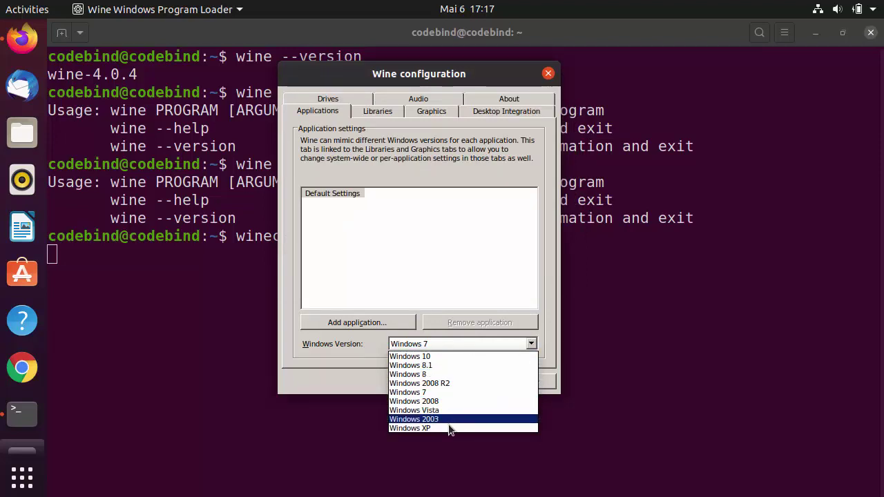
{"action": "left_click", "coordinate": [431, 357]}
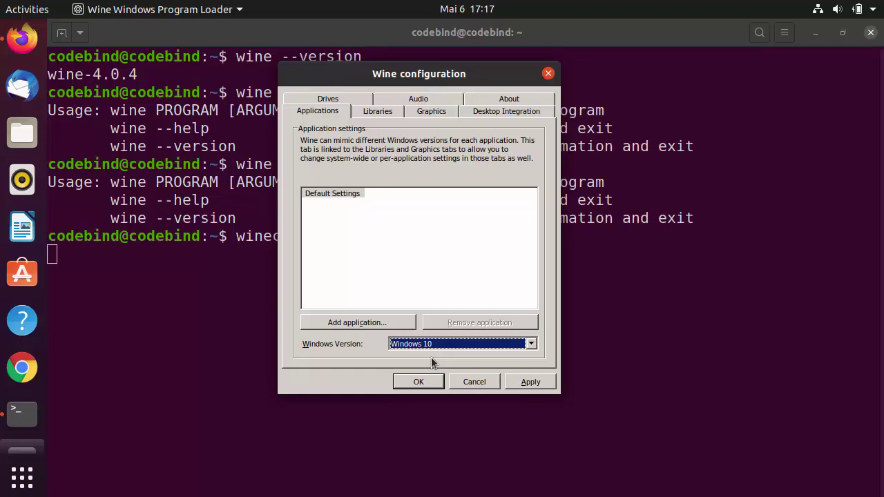
{"action": "left_click", "coordinate": [529, 381]}
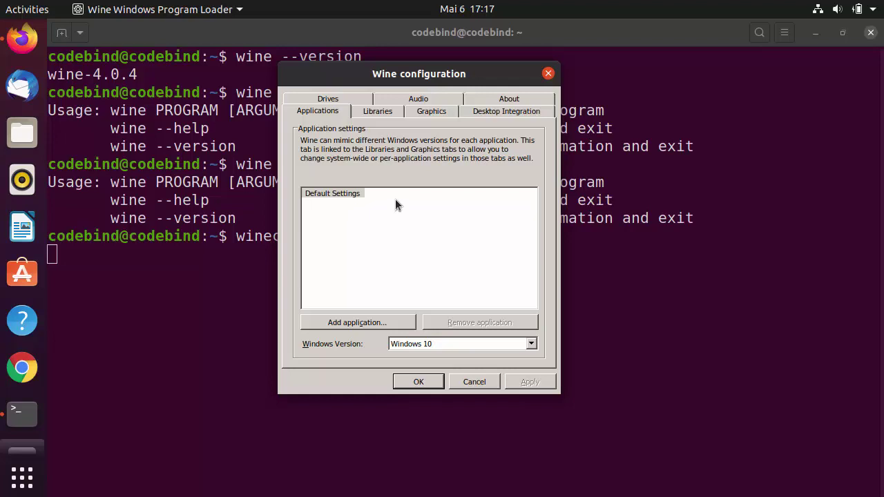
Look through the Libraries, Graphics, Desktop Integration and About tabs, then cancel out of winecfg.
{"action": "left_click", "coordinate": [381, 112]}
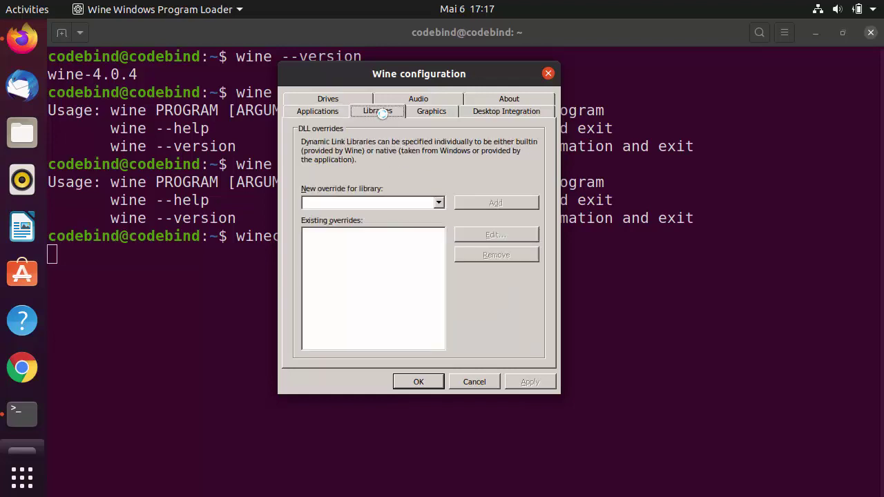
{"action": "left_click", "coordinate": [437, 112]}
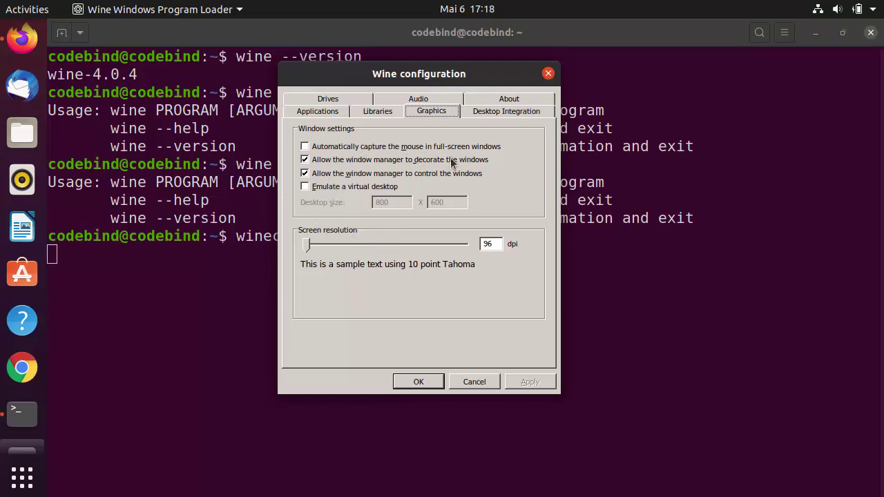
{"action": "left_click", "coordinate": [488, 113]}
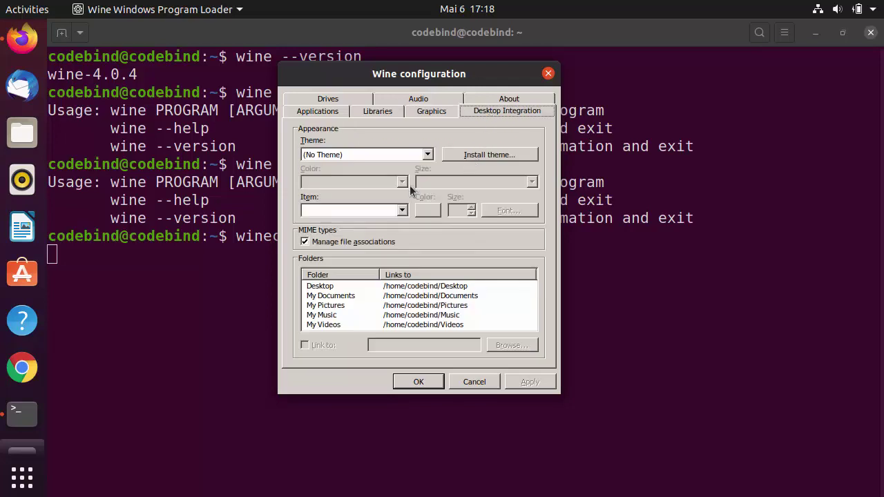
{"action": "left_click", "coordinate": [494, 108]}
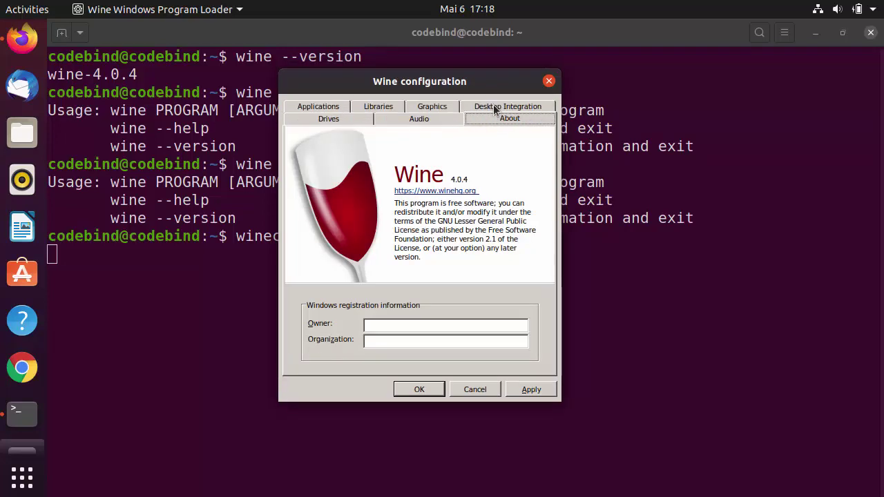
{"action": "left_click", "coordinate": [330, 109]}
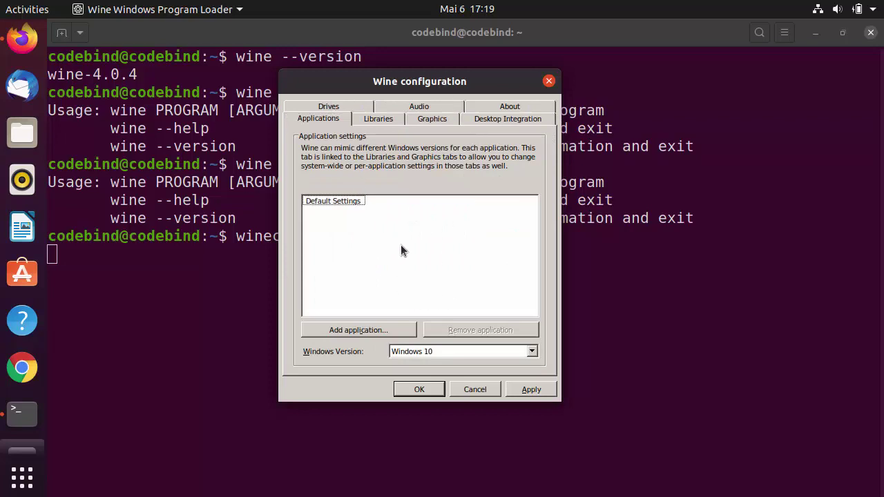
{"action": "left_click", "coordinate": [474, 389]}
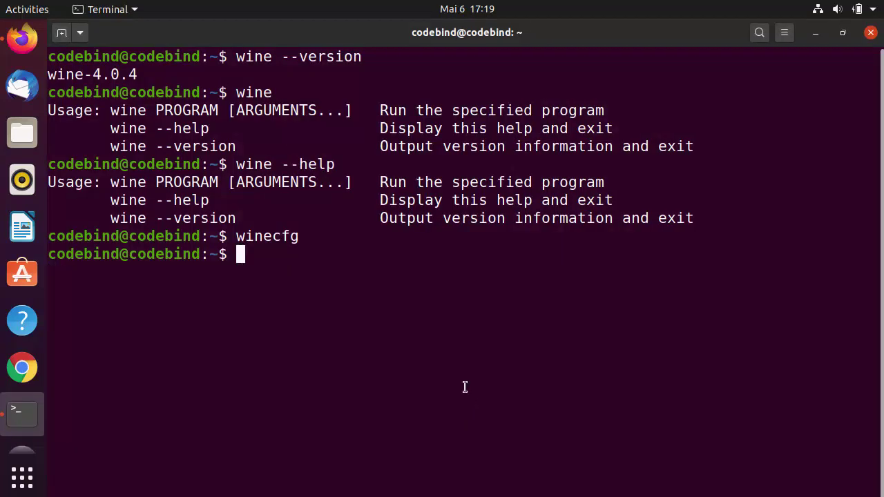
Open Files and turn on Show Hidden Files in the home folder.
{"action": "left_click", "coordinate": [29, 140]}
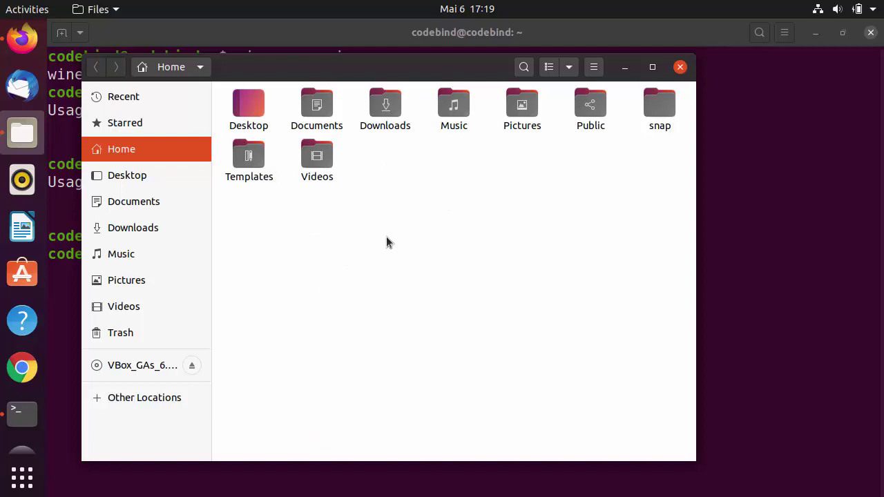
{"action": "left_click", "coordinate": [594, 70]}
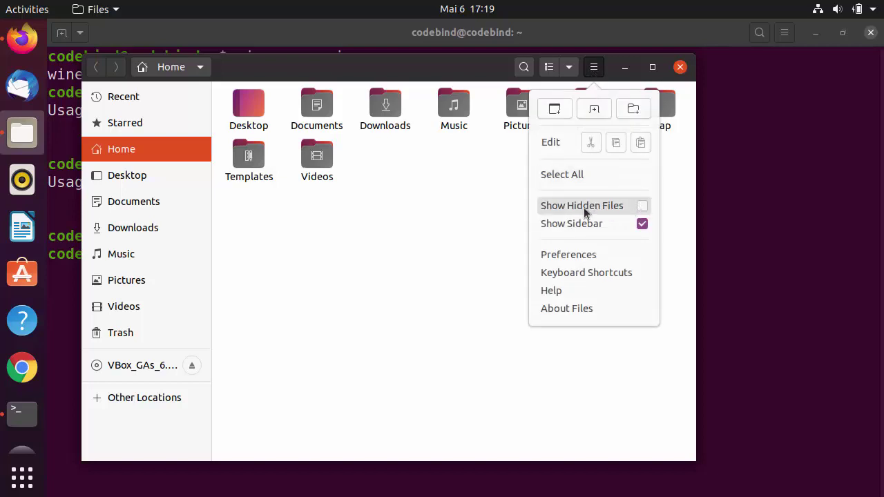
{"action": "left_click", "coordinate": [639, 206]}
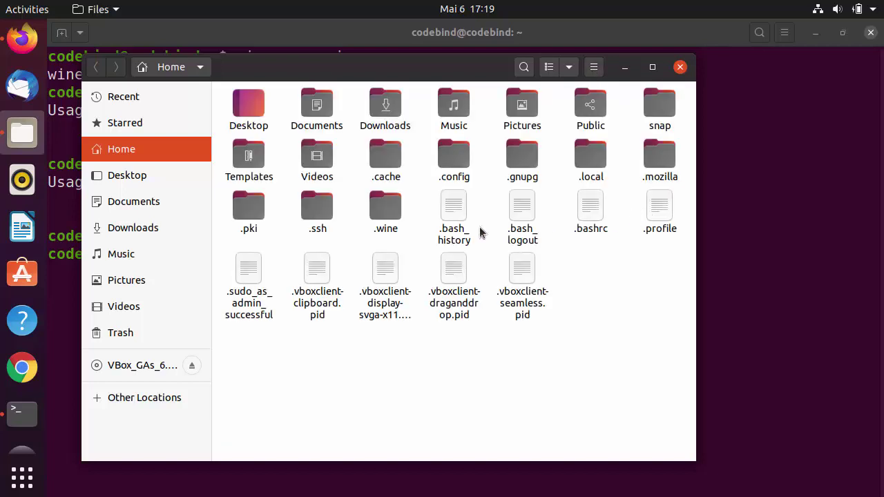
Browse into .wine/drive_c, then close Files and return to Firefox.
{"action": "double_click", "coordinate": [385, 211]}
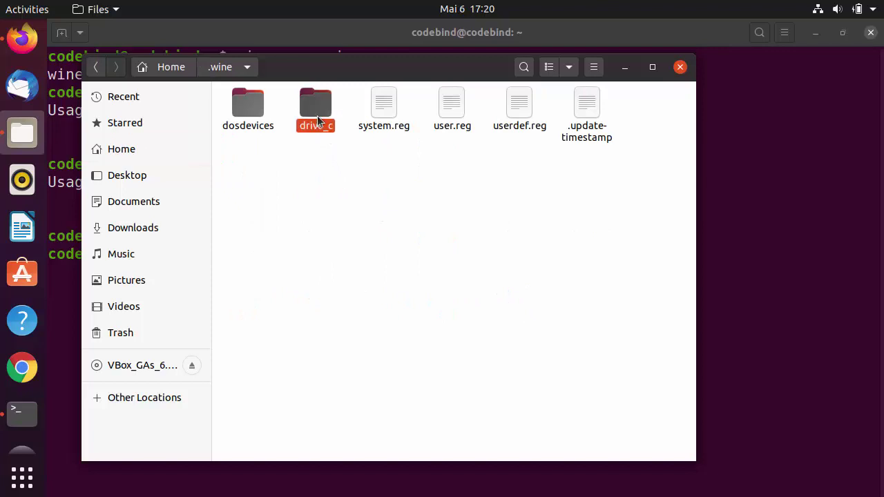
{"action": "double_click", "coordinate": [317, 115]}
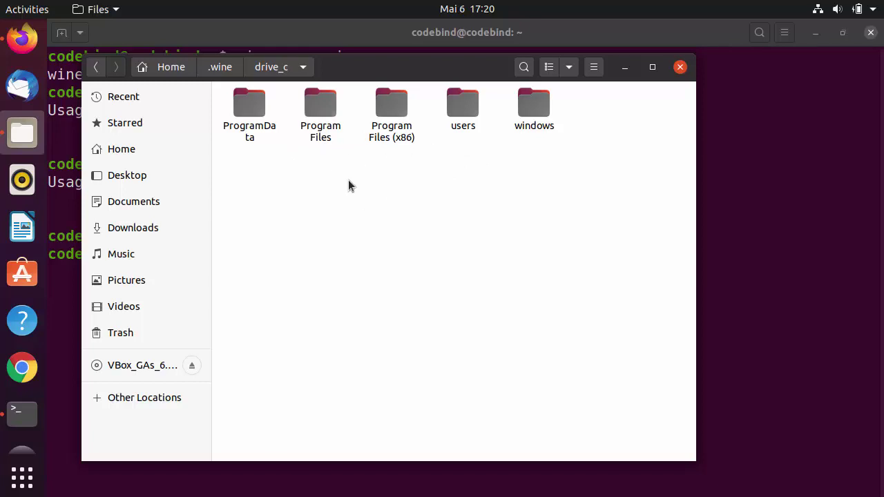
{"action": "left_click", "coordinate": [680, 67]}
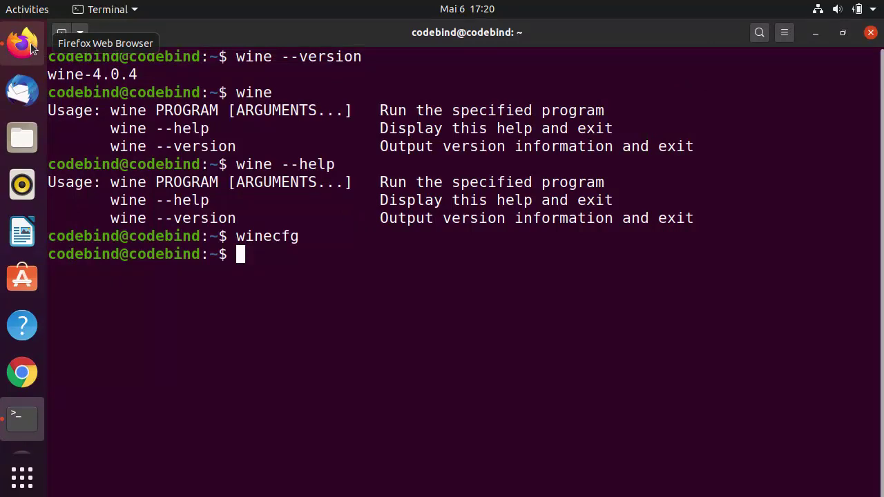
{"action": "left_click", "coordinate": [28, 46]}
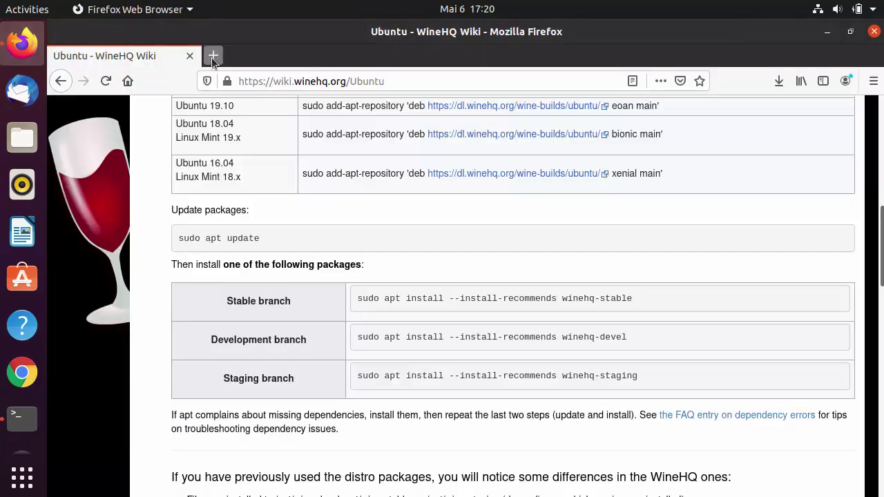
Search for notepad++ in a new tab and open the Notepad++ 7.8.6 release page.
{"action": "left_click", "coordinate": [213, 56]}
{"action": "type", "text": "note"}
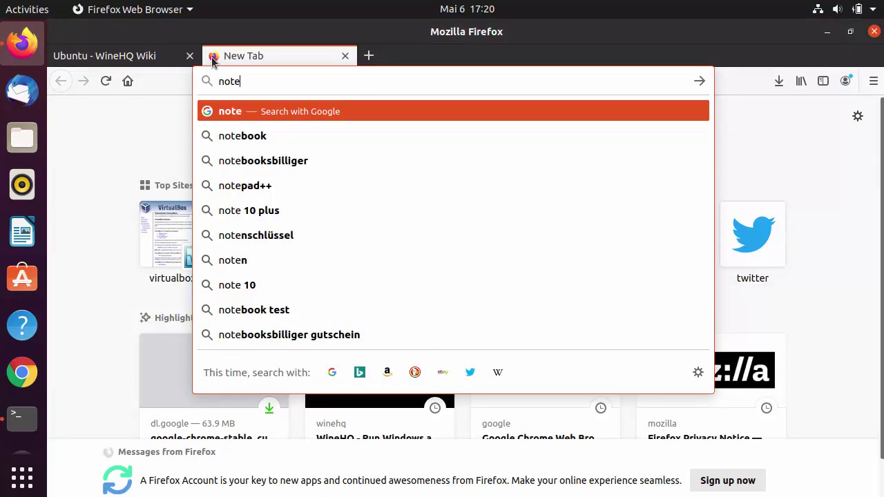
{"action": "key", "text": "Down"}
{"action": "key", "text": "Down"}
{"action": "key", "text": "Down"}
{"action": "key", "text": "Return"}
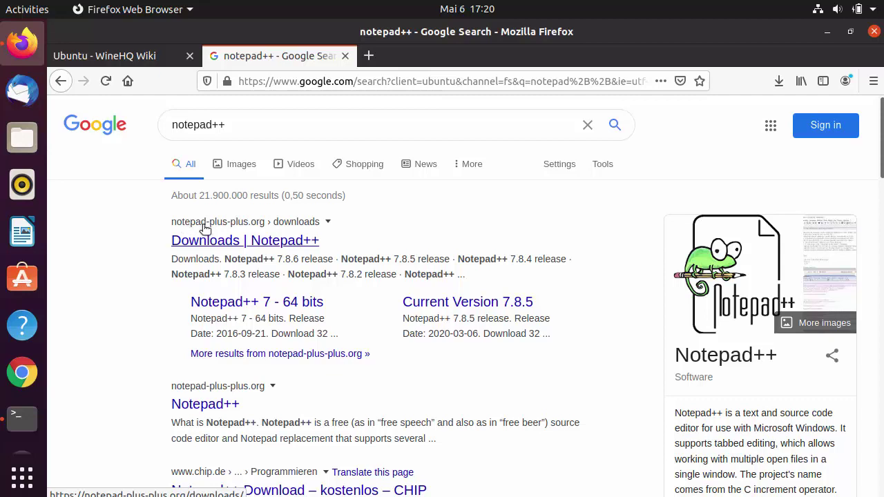
{"action": "left_click", "coordinate": [244, 243]}
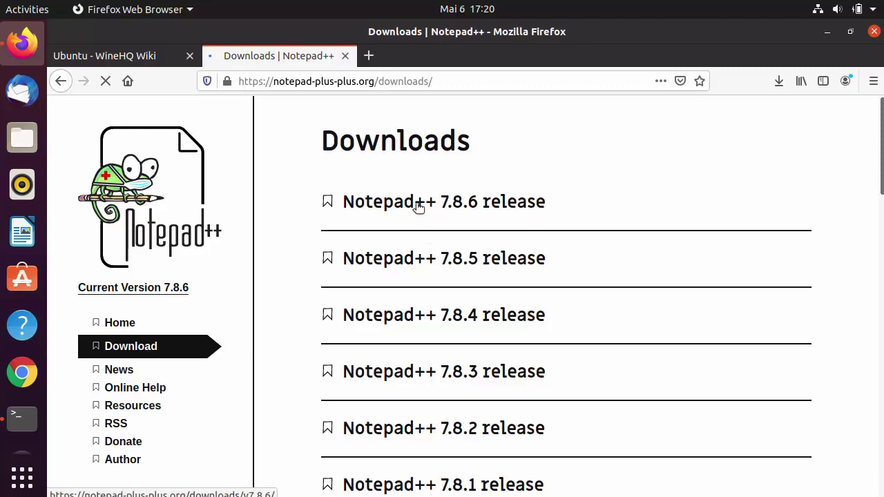
{"action": "left_click", "coordinate": [418, 208]}
Download and save the 32-bit npp.7.8.6.Installer.exe, then check its download progress.
{"action": "scroll", "coordinate": [426, 264], "scroll_direction": "down", "scroll_amount": 1}
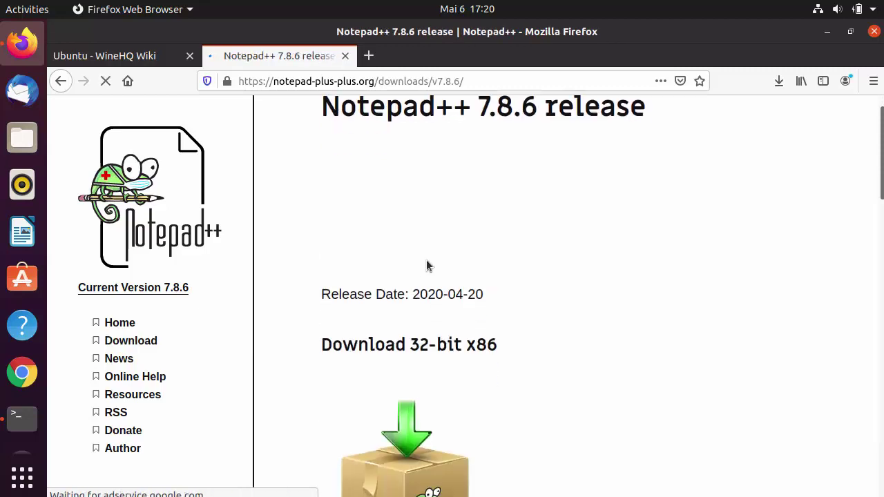
{"action": "scroll", "coordinate": [426, 264], "scroll_direction": "down", "scroll_amount": 5}
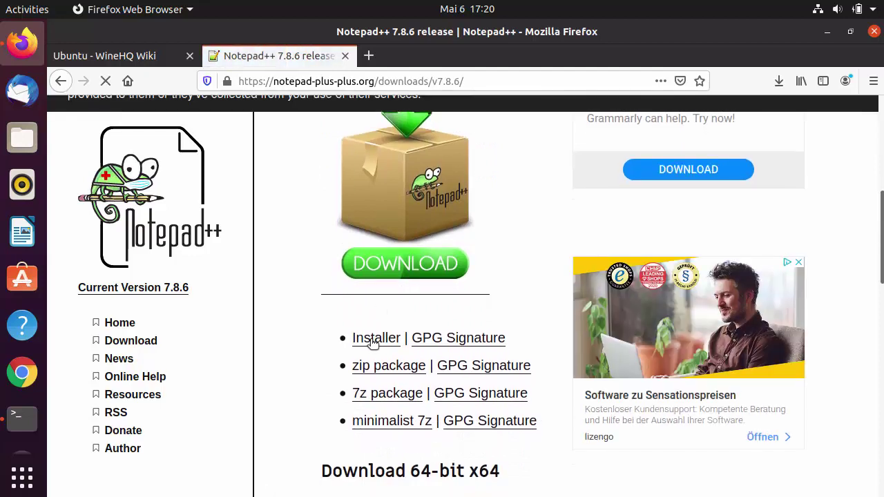
{"action": "left_click", "coordinate": [372, 342]}
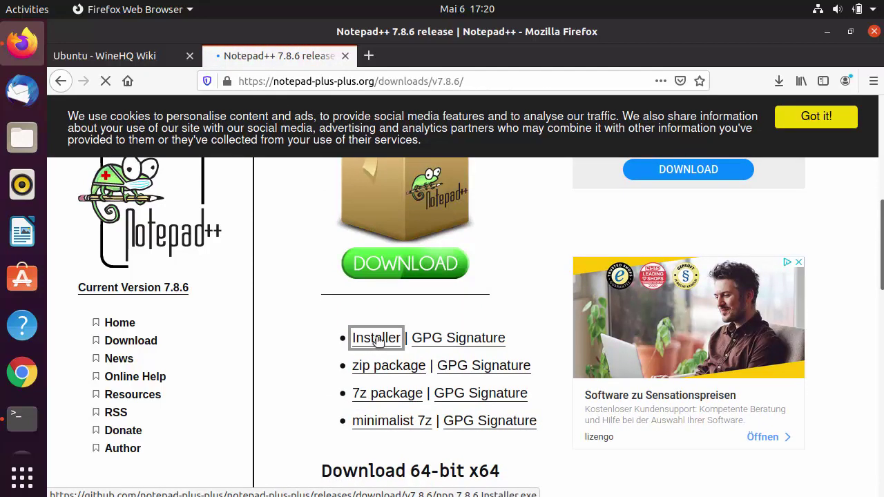
{"action": "left_click", "coordinate": [339, 293]}
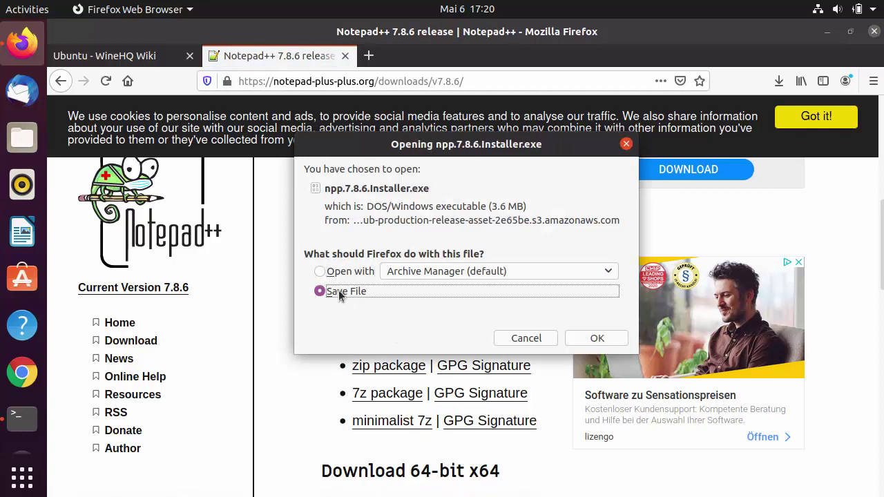
{"action": "left_click", "coordinate": [596, 339]}
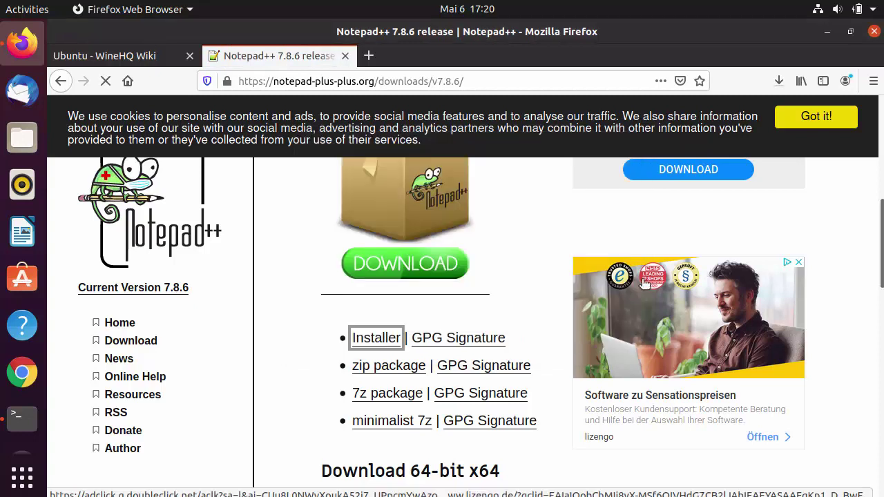
{"action": "left_click", "coordinate": [778, 81]}
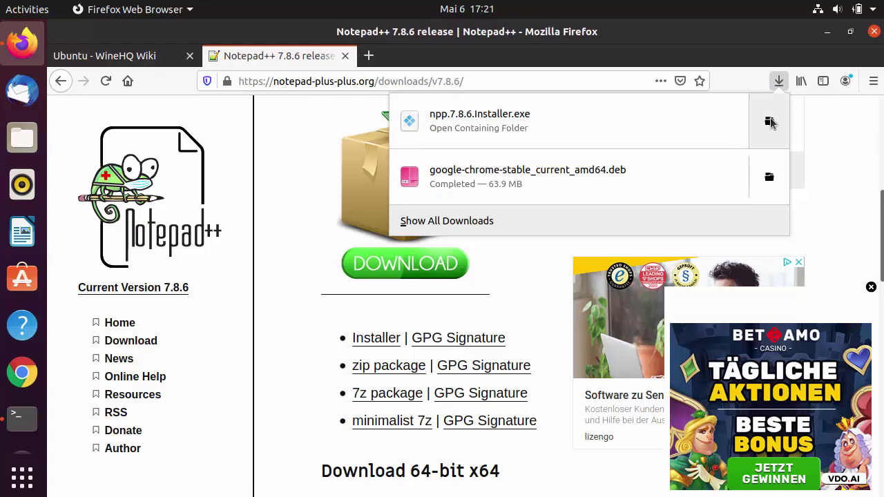
Open npp.7.8.6.Installer.exe from the Downloads folder with the Wine Windows Program Loader.
{"action": "left_click", "coordinate": [770, 123]}
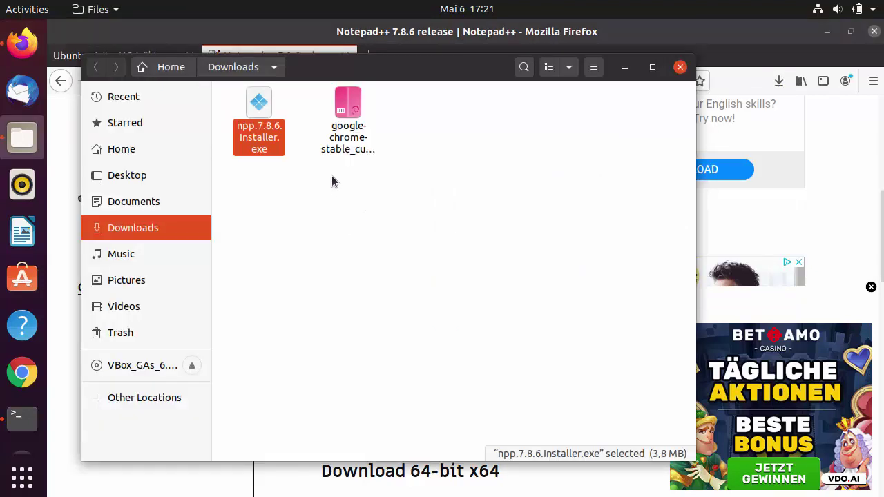
{"action": "right_click", "coordinate": [257, 137]}
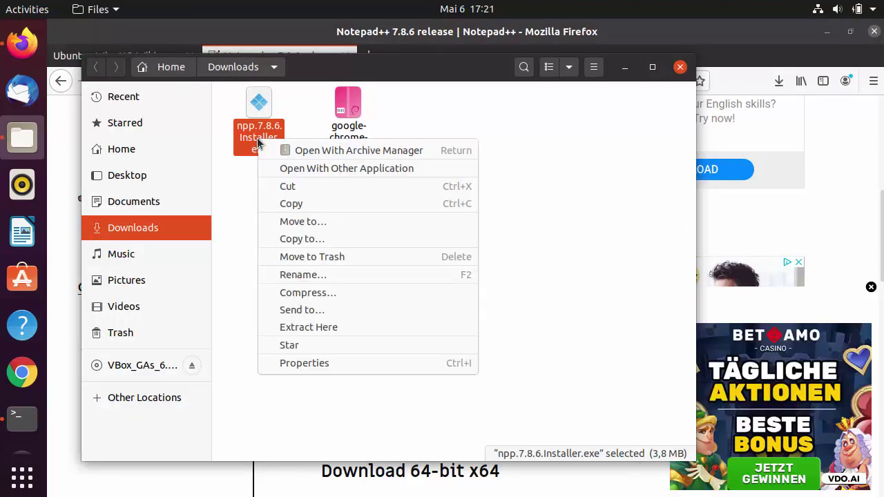
{"action": "left_click", "coordinate": [294, 170]}
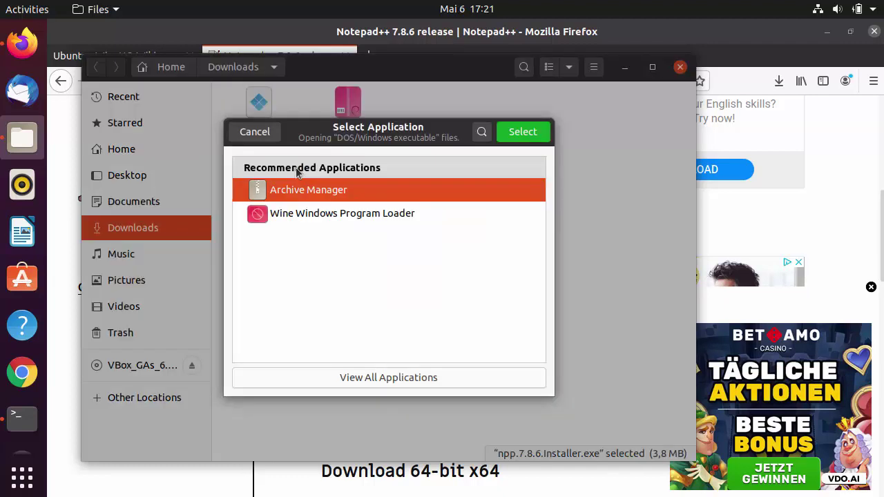
{"action": "left_click", "coordinate": [311, 220]}
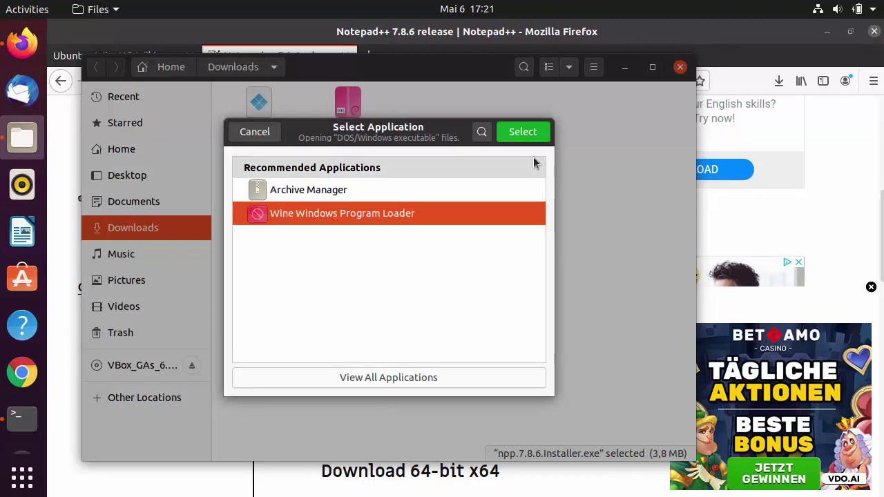
{"action": "left_click", "coordinate": [527, 134]}
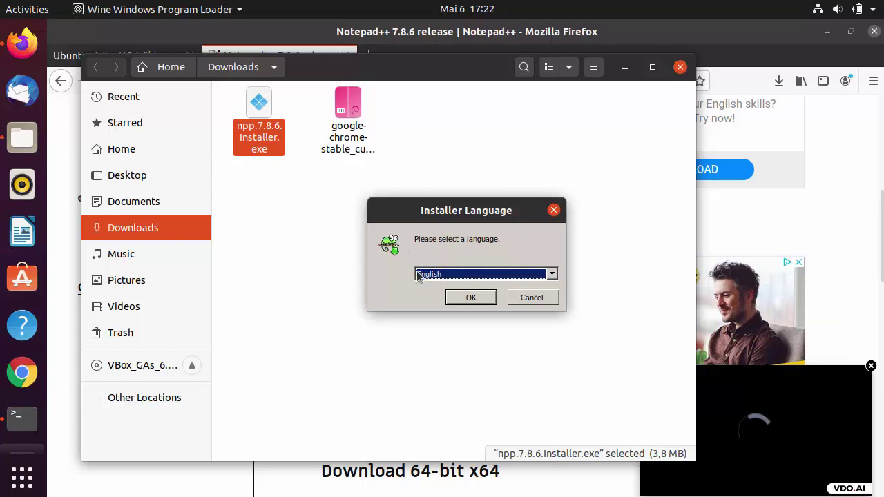
Install Notepad++ 7.8.6 in English with default folder and components, adding a desktop shortcut, then launch it.
{"action": "left_click", "coordinate": [469, 299]}
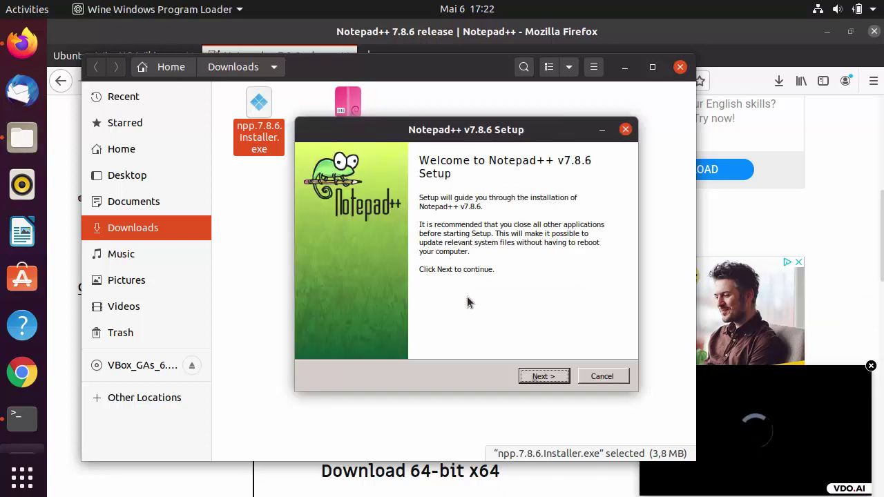
{"action": "left_click", "coordinate": [537, 377]}
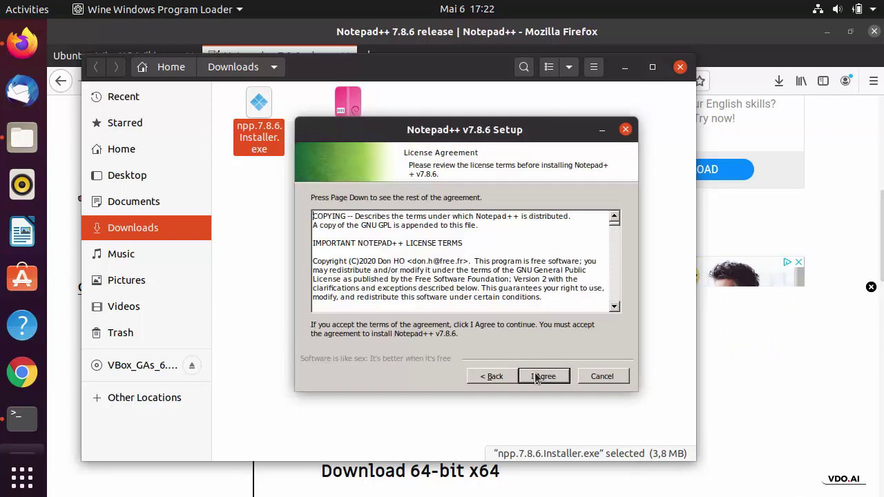
{"action": "left_click", "coordinate": [543, 376]}
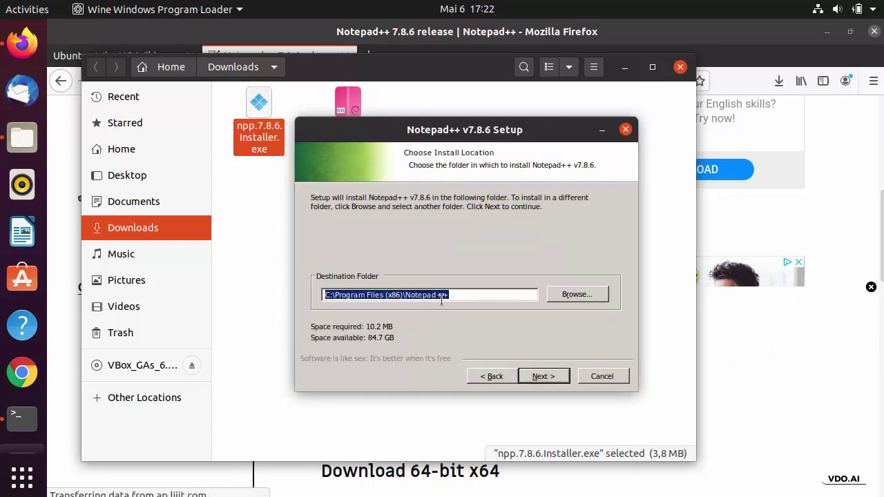
{"action": "left_click", "coordinate": [538, 378]}
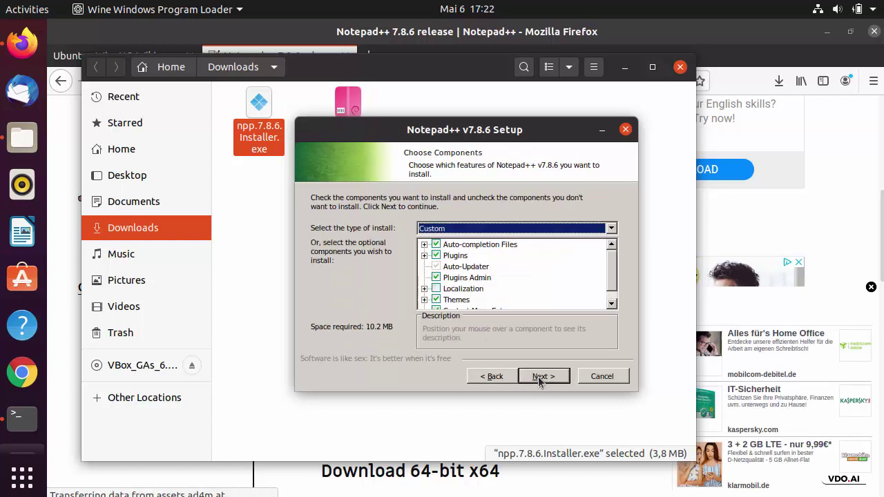
{"action": "left_click", "coordinate": [539, 378]}
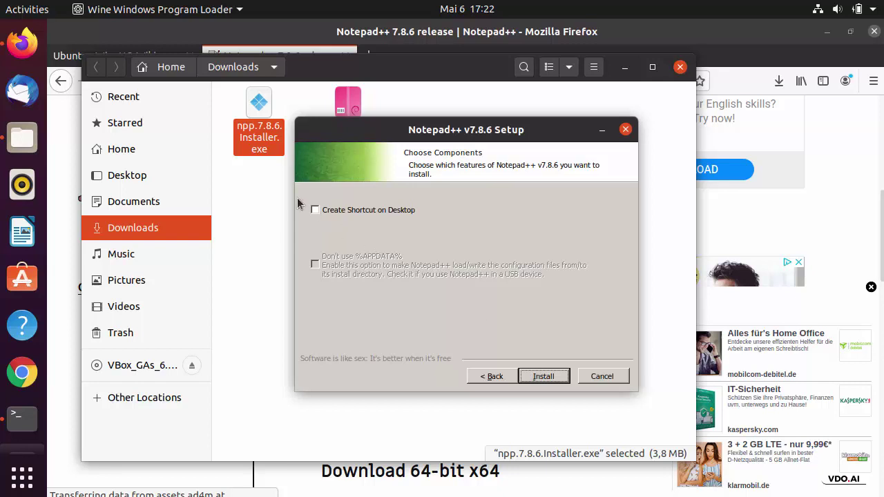
{"action": "left_click", "coordinate": [315, 210]}
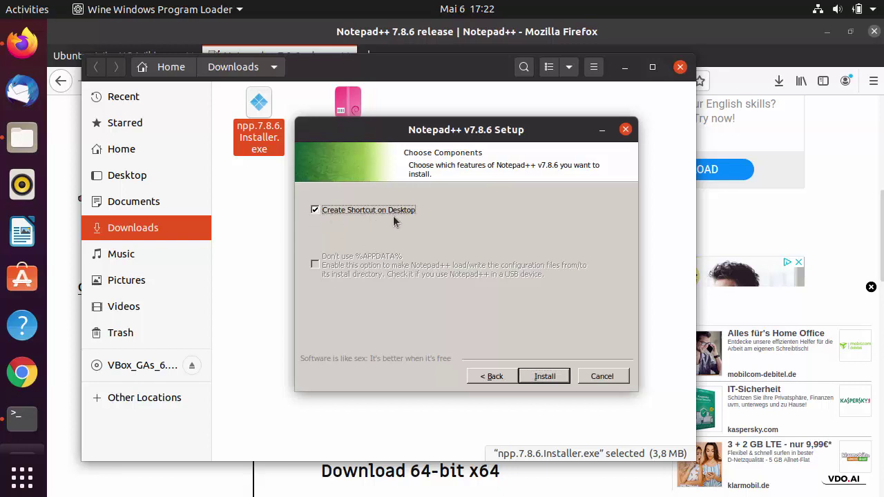
{"action": "left_click", "coordinate": [542, 376]}
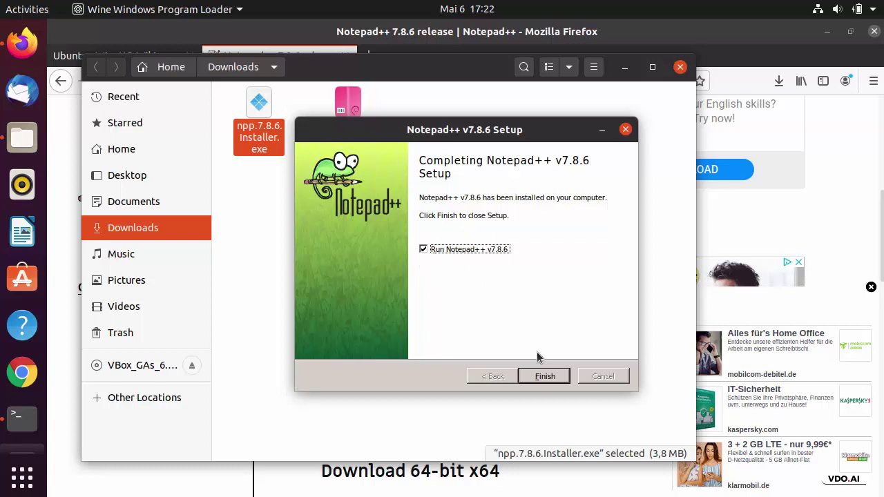
{"action": "left_click", "coordinate": [545, 377]}
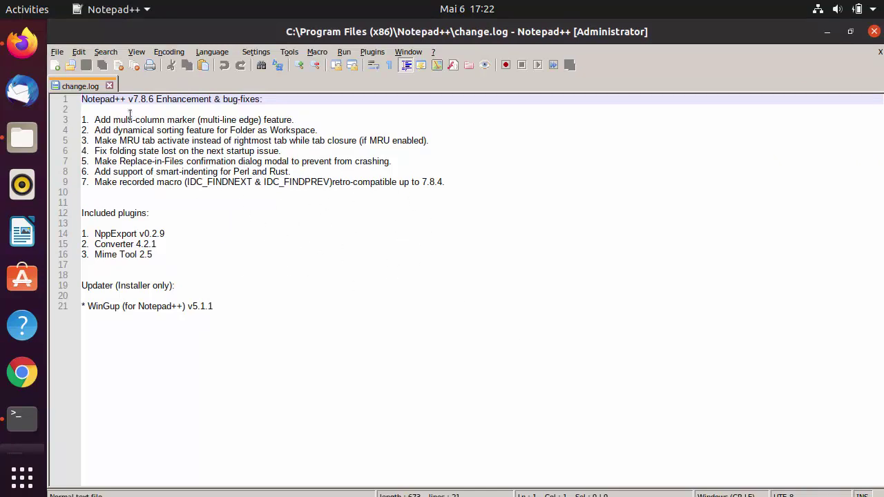
Type 'sdfgsgdfsg' into a new Notepad++ document, then close Notepad++.
{"action": "left_click", "coordinate": [56, 65]}
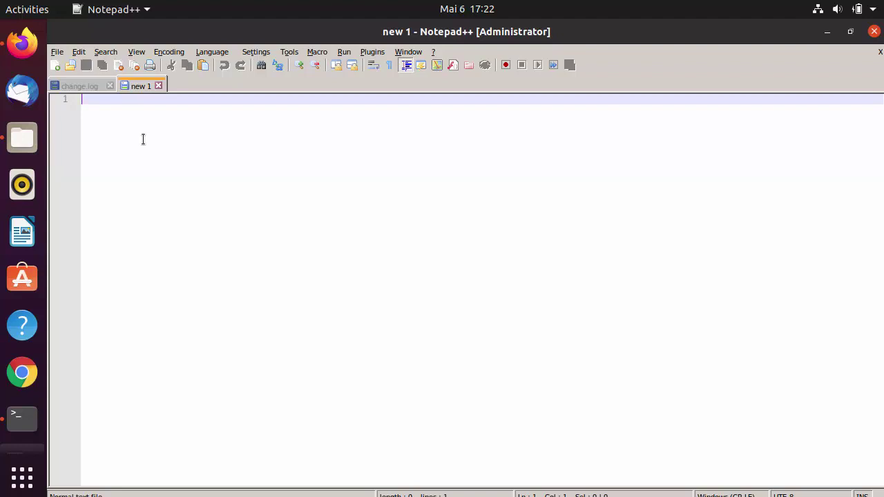
{"action": "type", "text": "sdfgsgdfsg"}
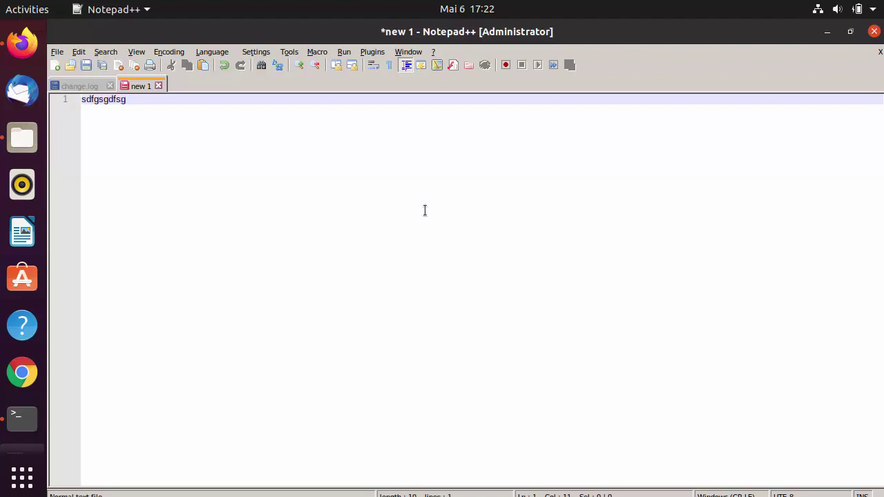
{"action": "left_click", "coordinate": [873, 32]}
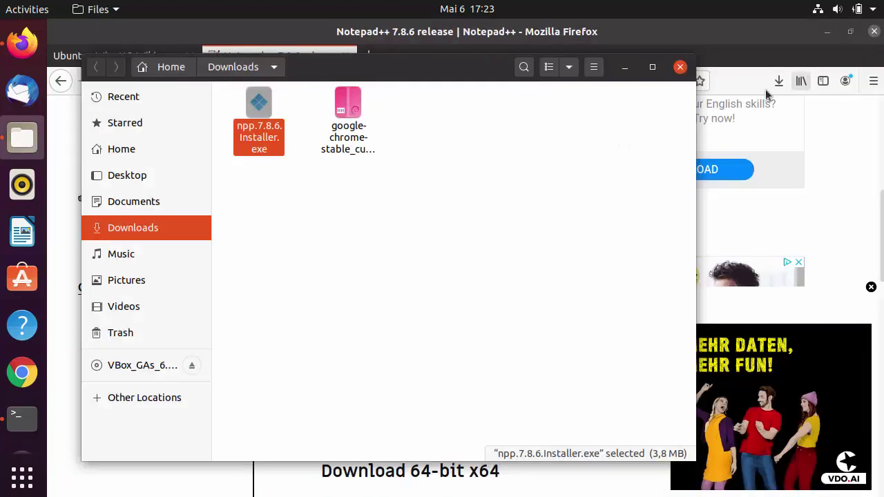
Close the Downloads folder window and minimize Firefox and the terminal to reveal the desktop.
{"action": "left_click", "coordinate": [681, 67]}
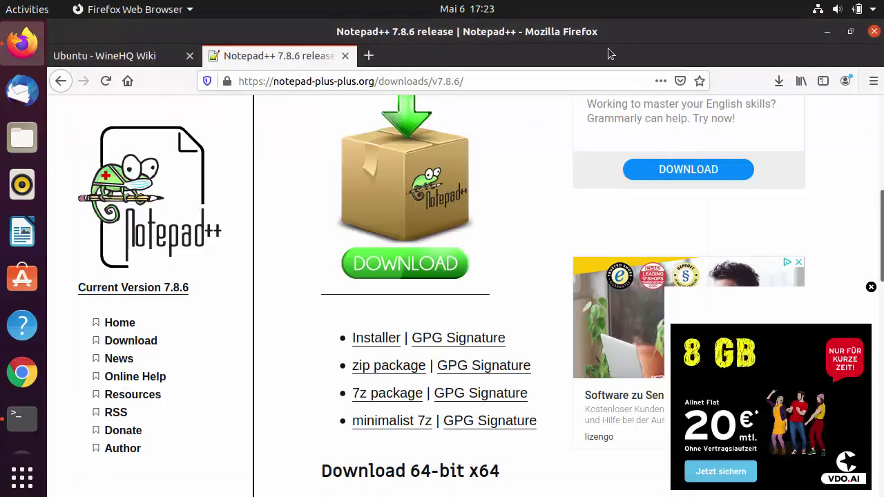
{"action": "left_click", "coordinate": [826, 32]}
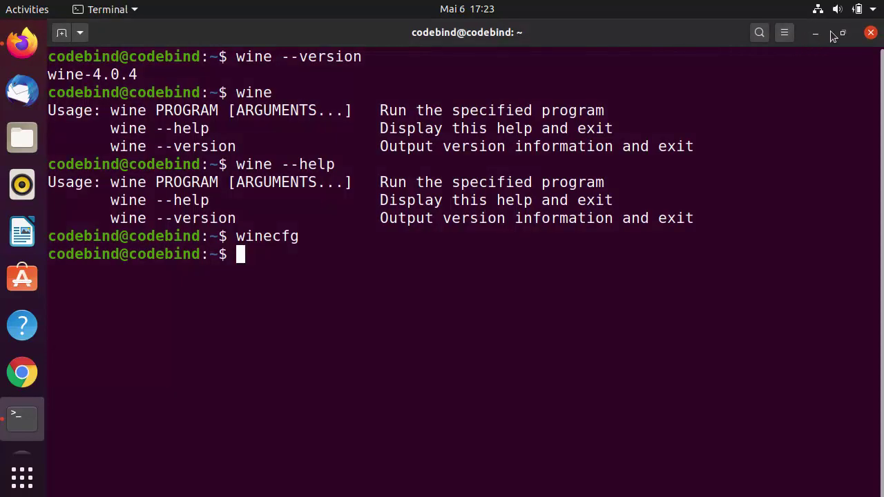
{"action": "left_click", "coordinate": [816, 33]}
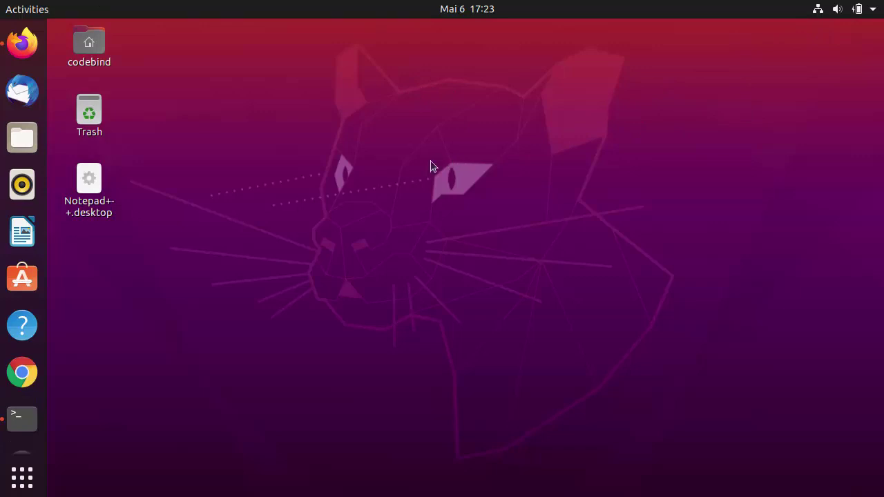
Launch Notepad++ from the Show Applications grid, restoring the unsaved new 1 tab.
{"action": "left_click", "coordinate": [38, 482]}
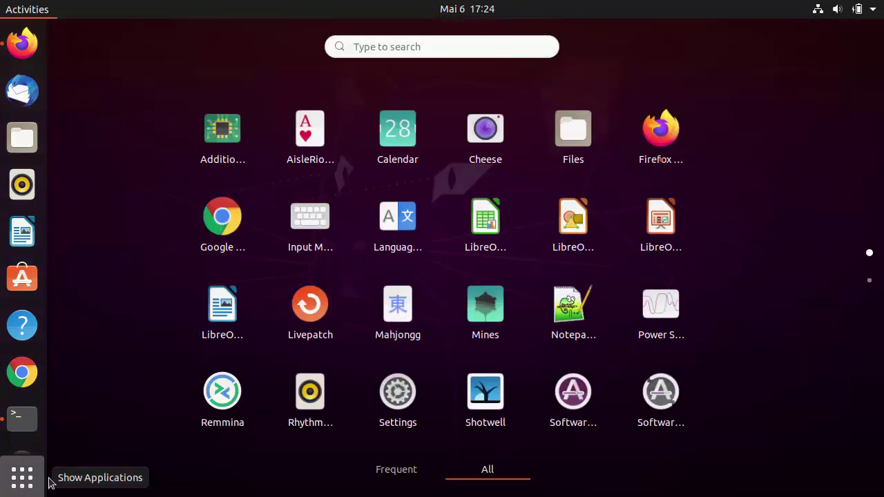
{"action": "left_click", "coordinate": [572, 318]}
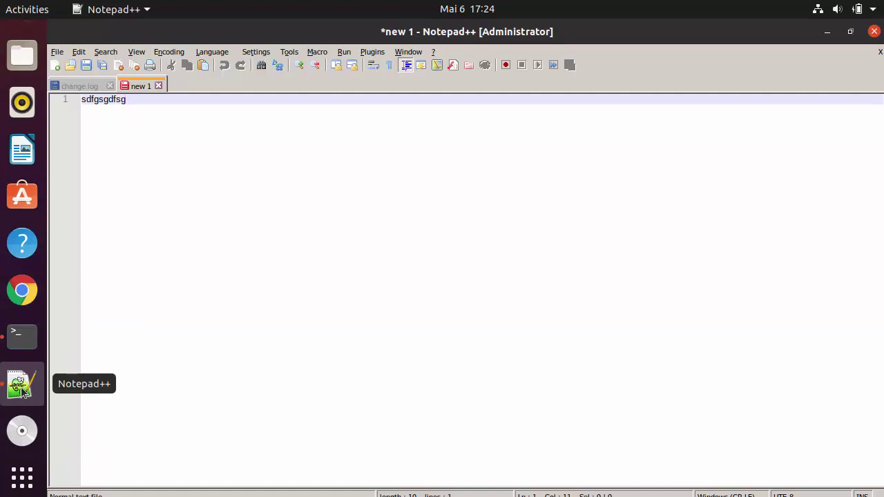
Add Notepad++ to the dock favourites, then relaunch it from the pinned icon and close it.
{"action": "right_click", "coordinate": [23, 388]}
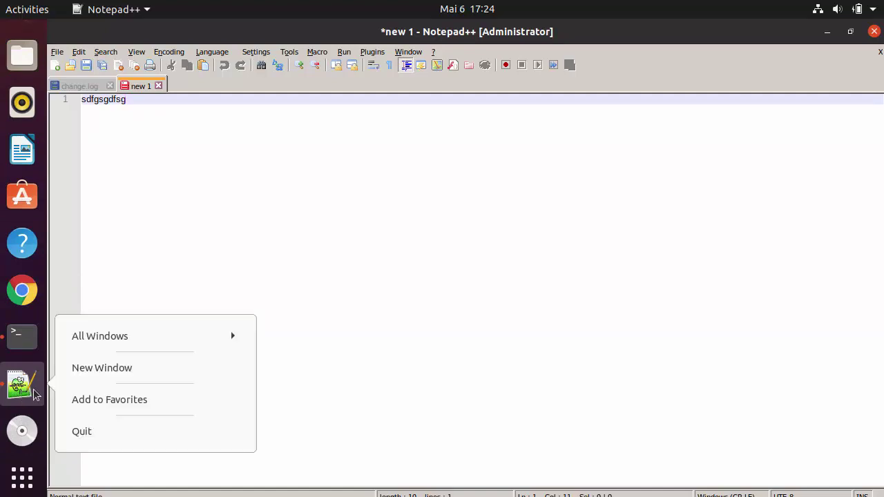
{"action": "left_click", "coordinate": [89, 406]}
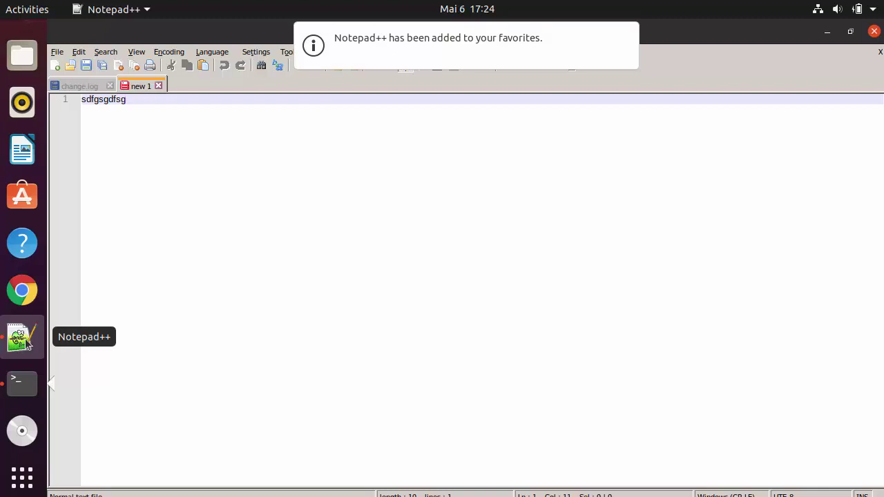
{"action": "left_click", "coordinate": [874, 31]}
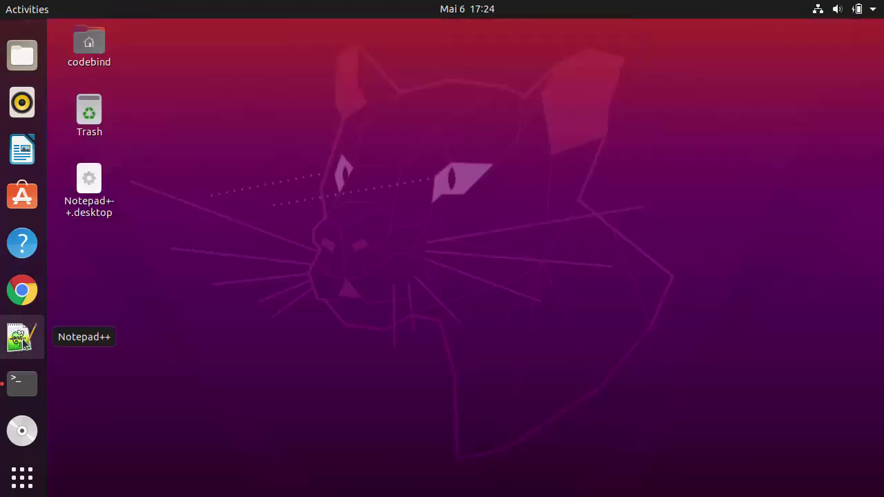
{"action": "left_click", "coordinate": [29, 341]}
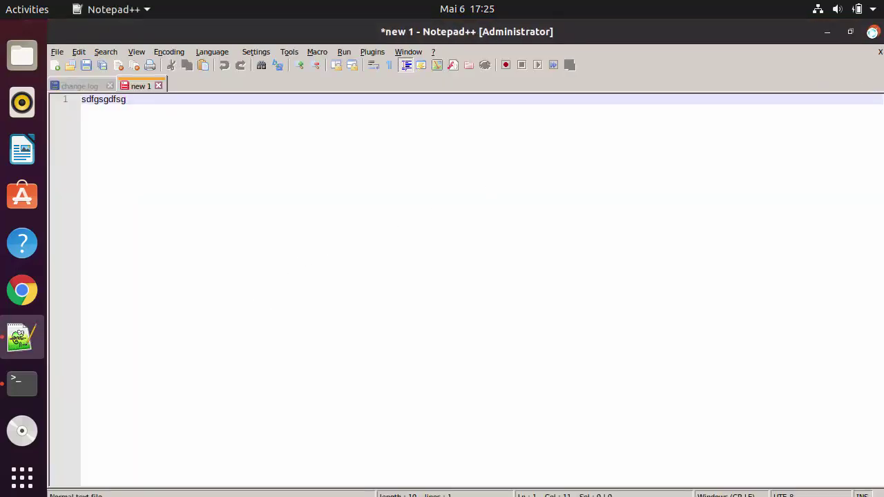
{"action": "left_click", "coordinate": [873, 31]}
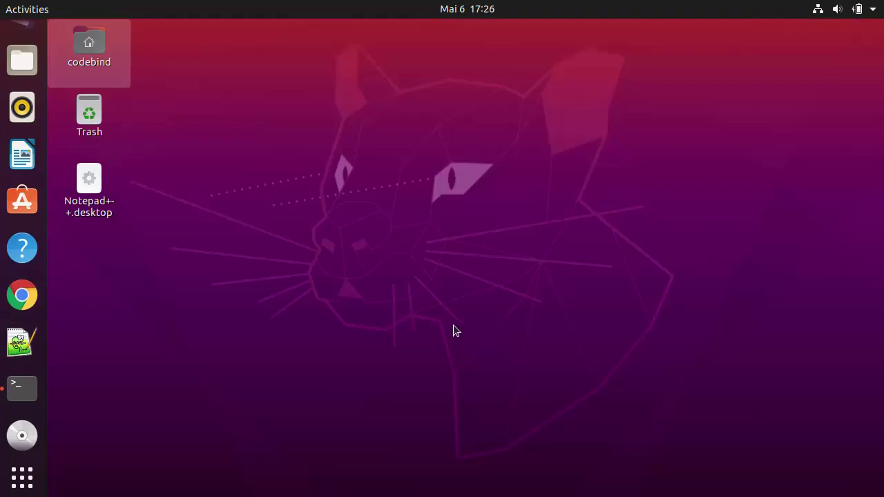